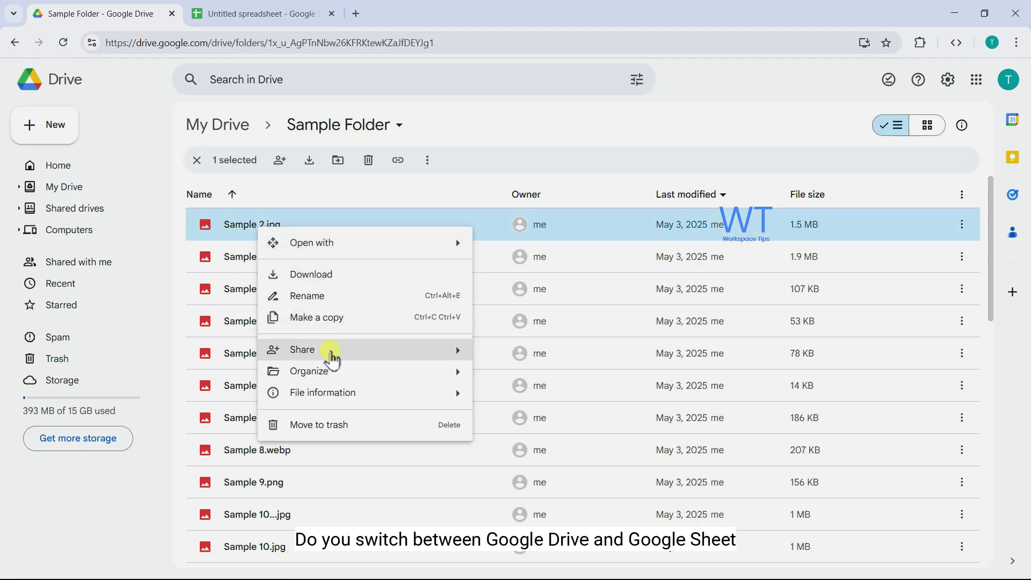
Step: Copy the share link of Sample 2.jpg and go back to the Untitled spreadsheet
mouse_move(470, 357)
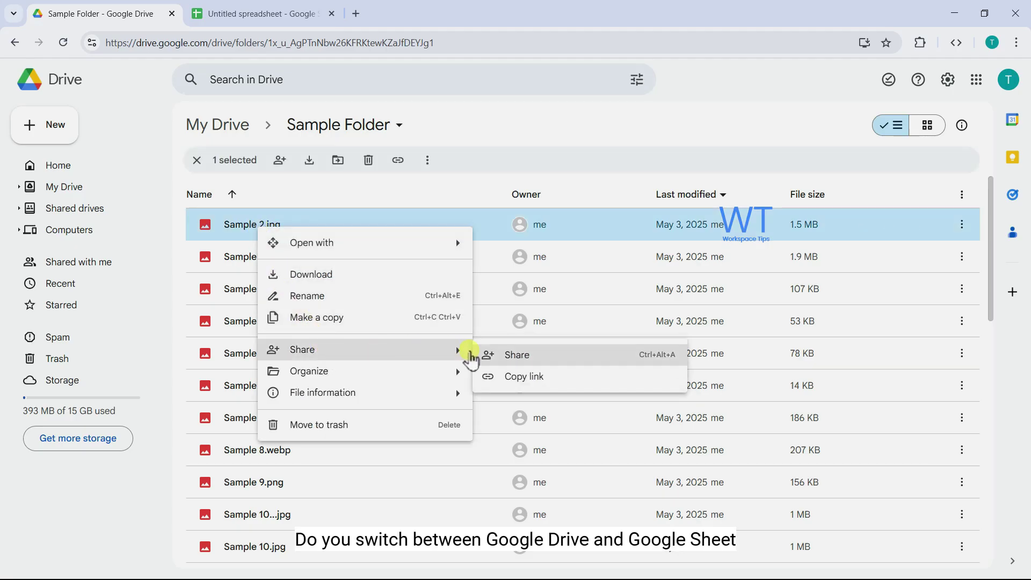
click(509, 376)
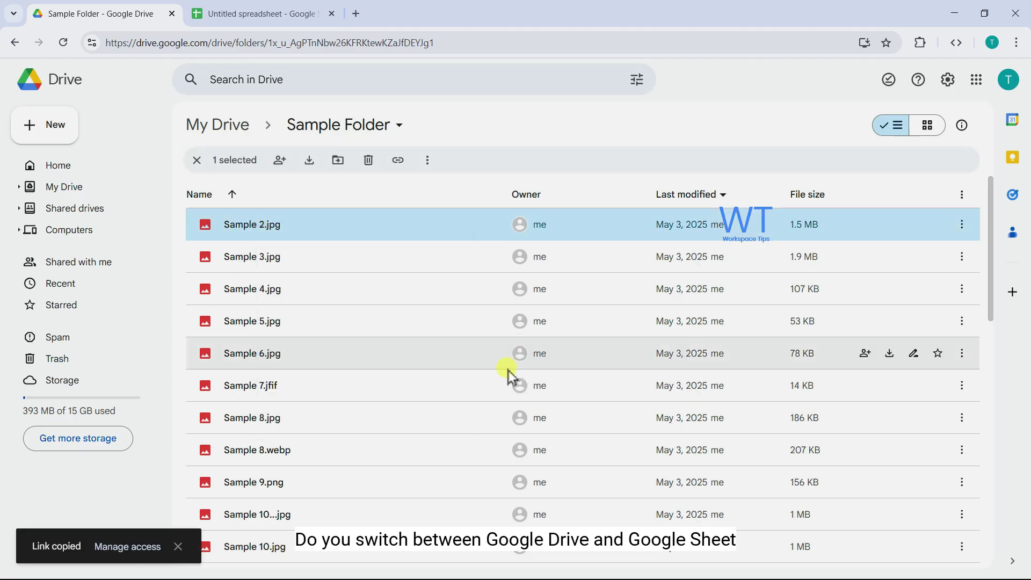
click(288, 24)
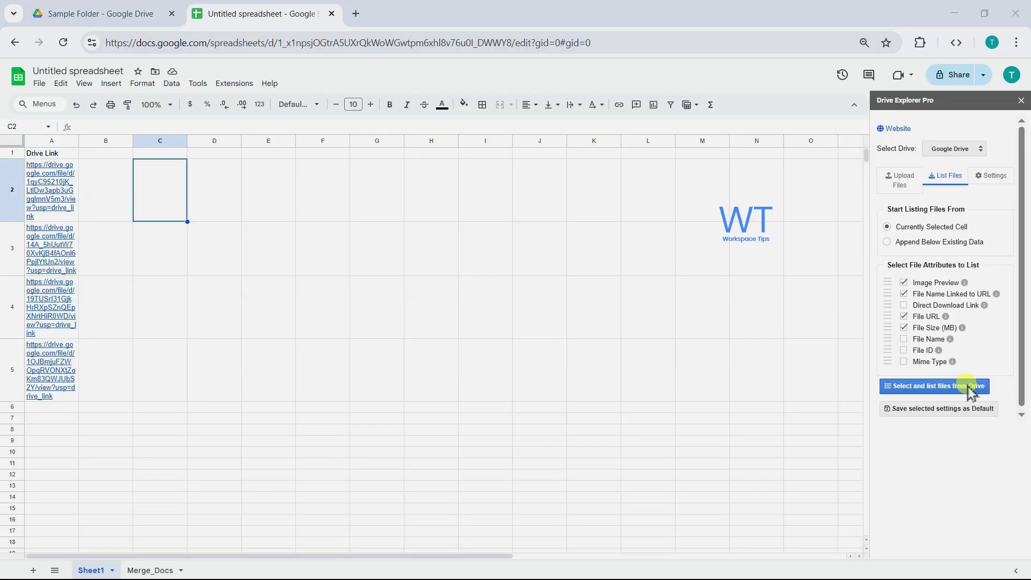
Step: Pick Sample 15 through Sample 11 in the Drive picker and insert them into the sheet
click(968, 386)
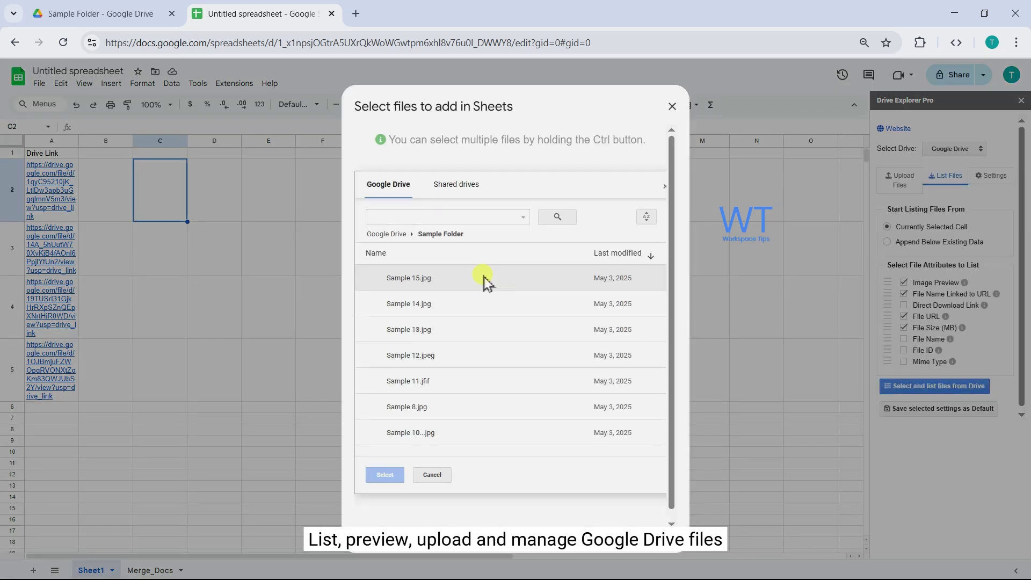
drag(484, 278, 519, 394)
click(385, 475)
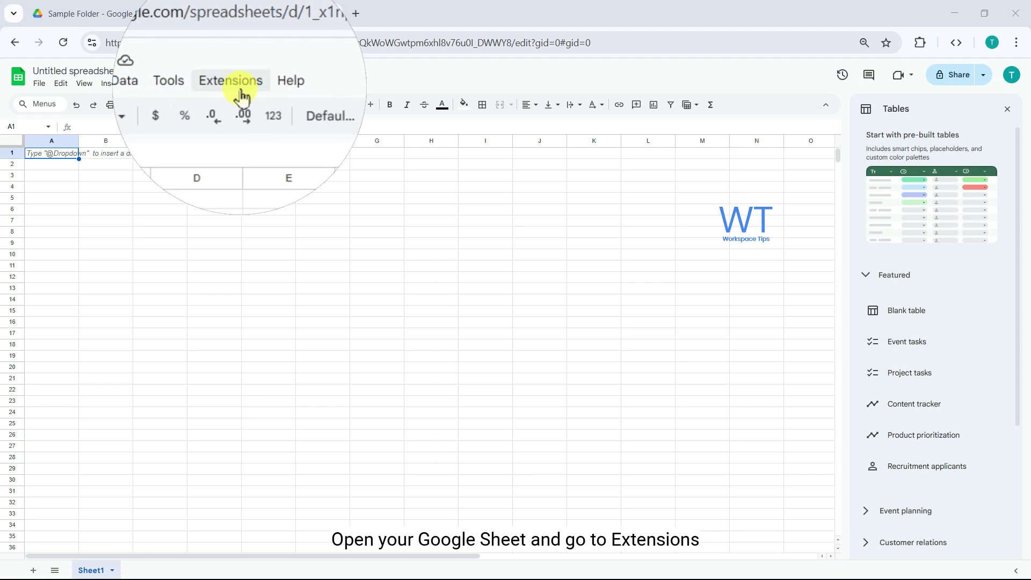
Step: Search the Workspace Marketplace for 'Drive Explorer Pro' and open its listing
click(240, 93)
mouse_move(242, 106)
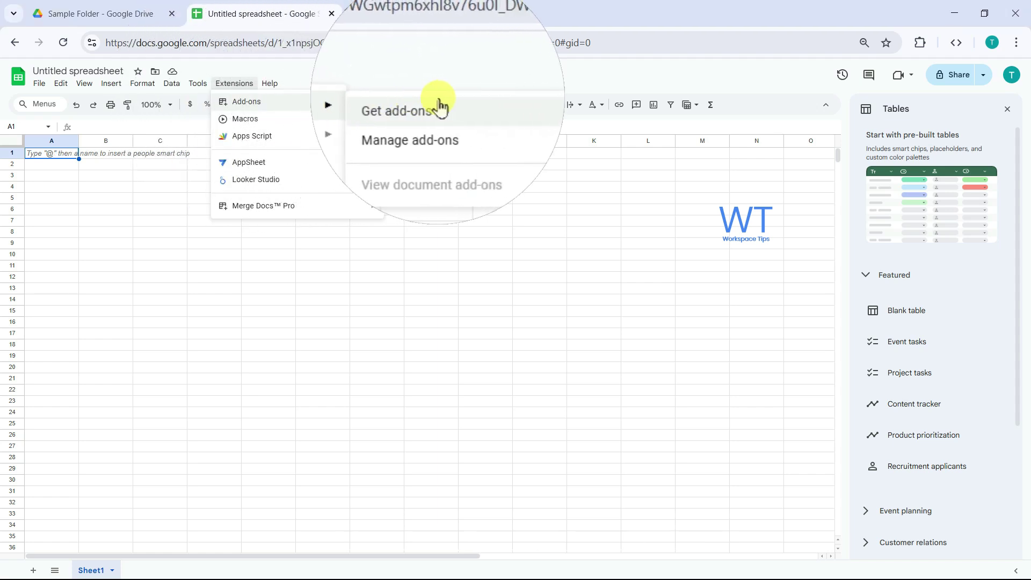
click(484, 107)
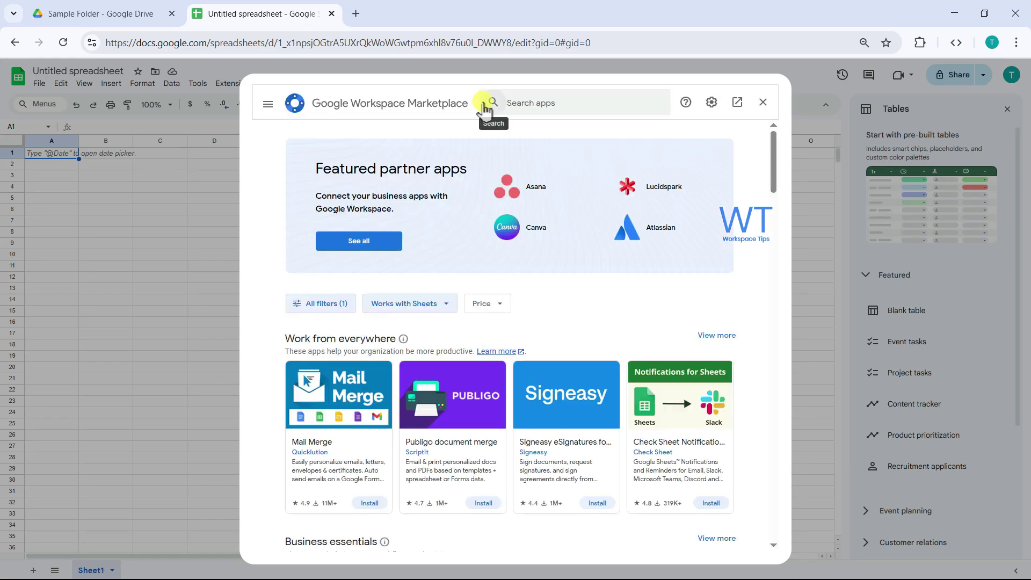
text(Drive Ex)
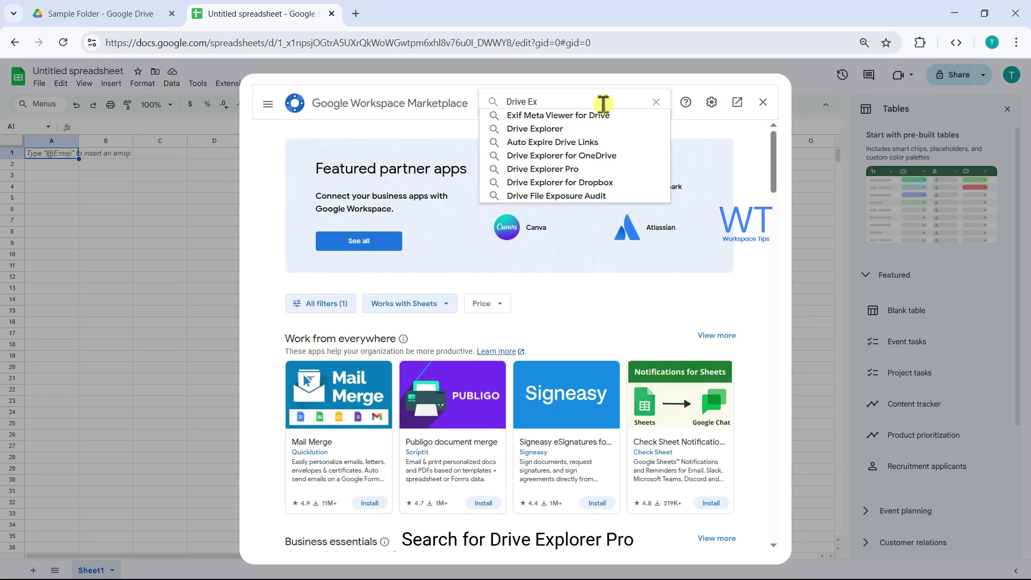
text(plorer Pro)
key(Return)
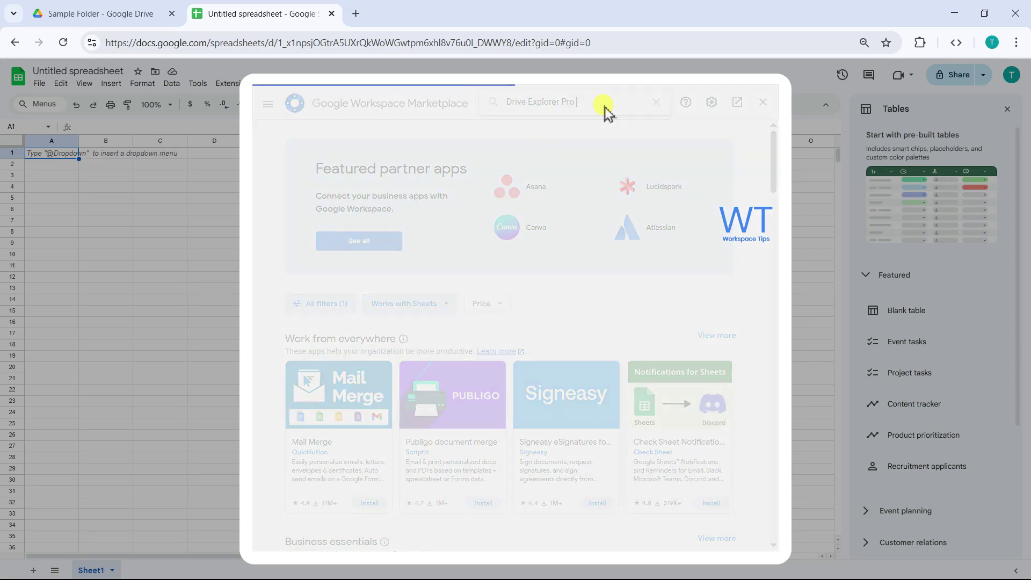
click(324, 295)
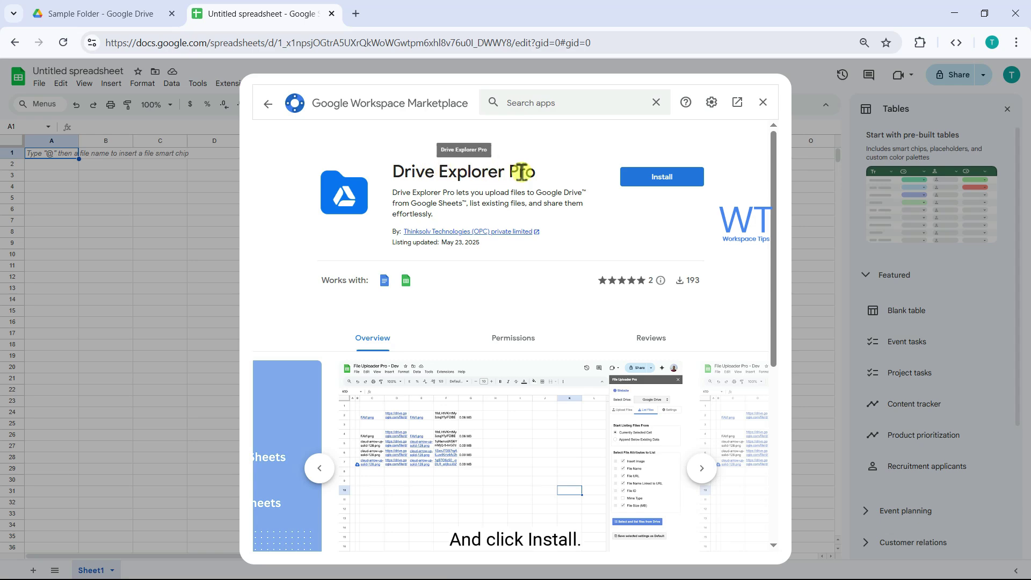
Step: Install Drive Explorer Pro, granting the access it requests
click(664, 178)
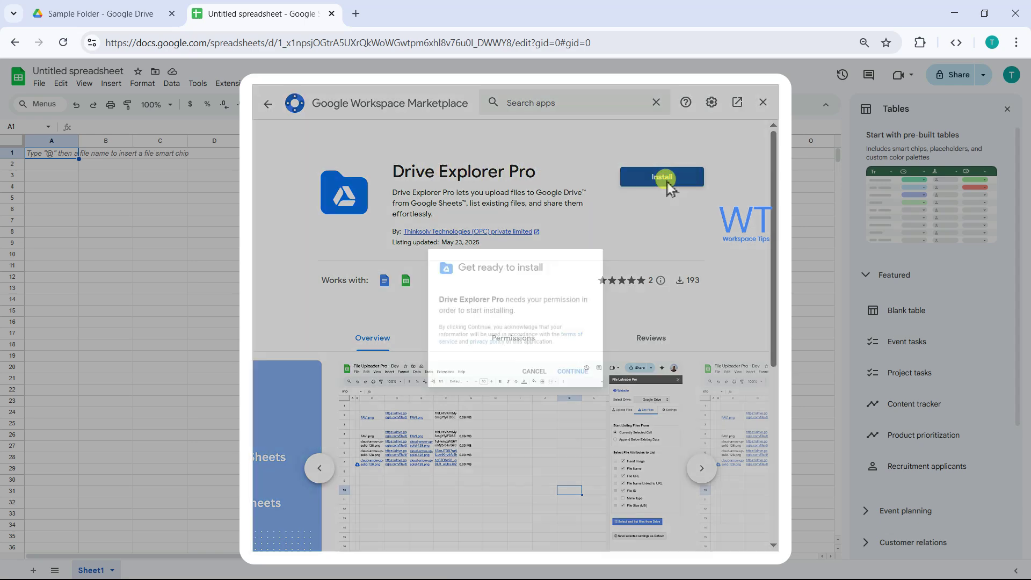
click(598, 382)
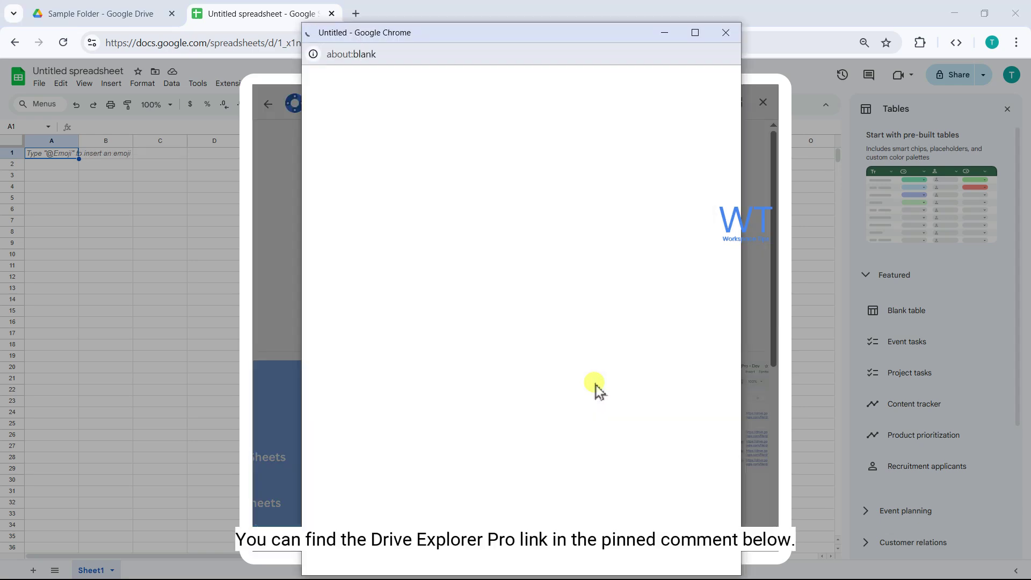
click(546, 468)
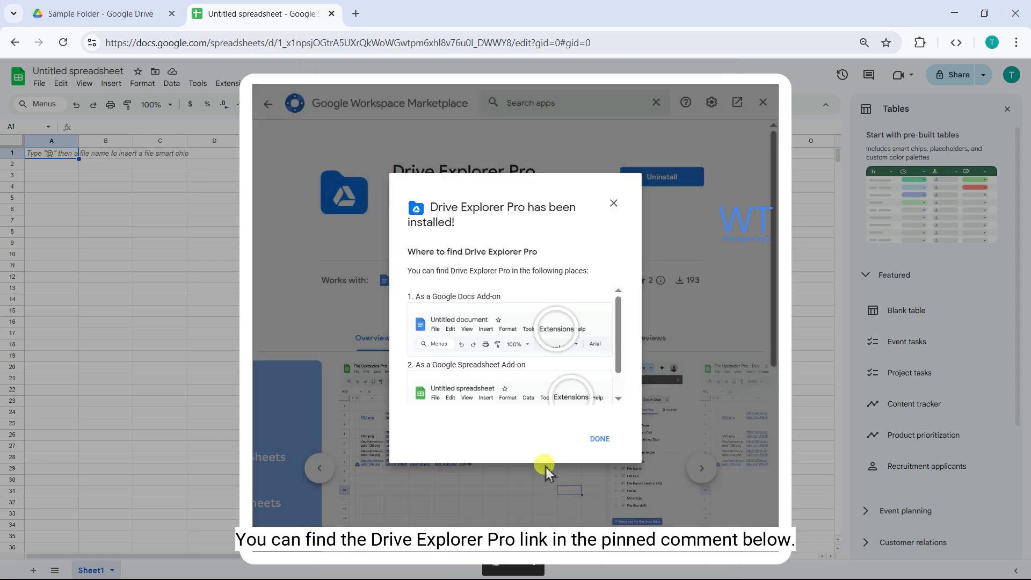
click(597, 437)
Step: Close the Marketplace and launch the Drive explorer sidebar from the Extensions menu
click(759, 106)
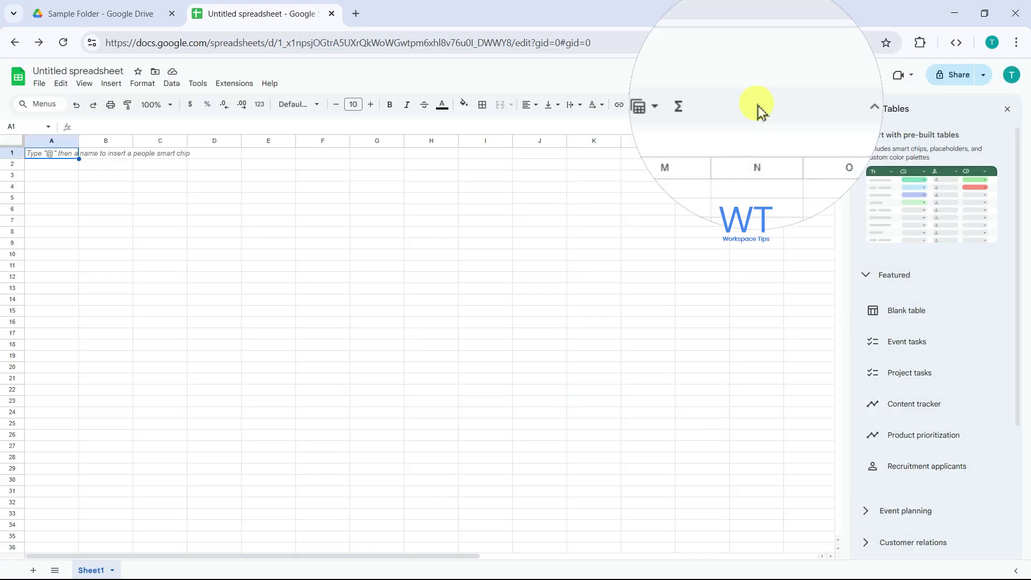
click(232, 89)
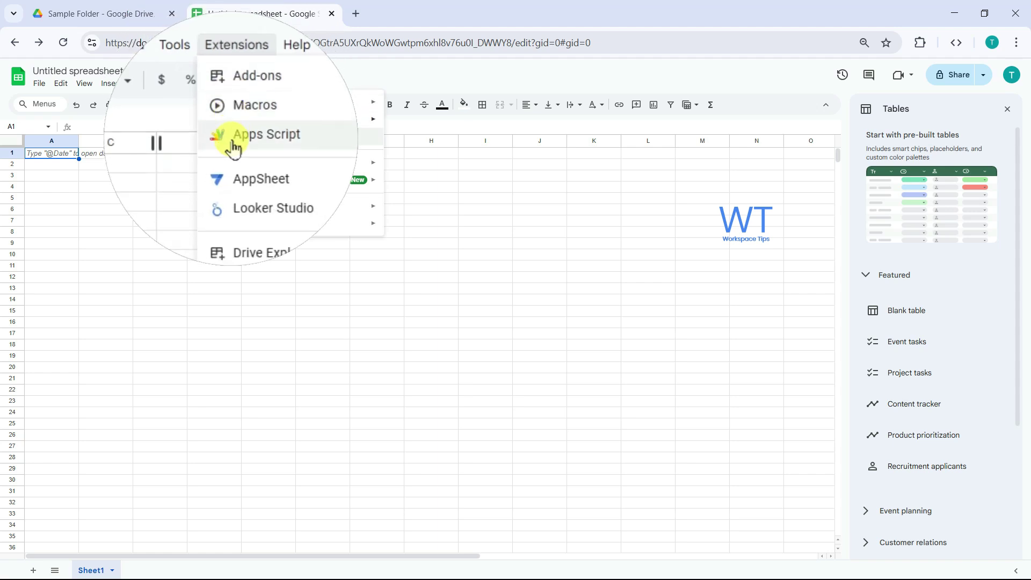
click(261, 210)
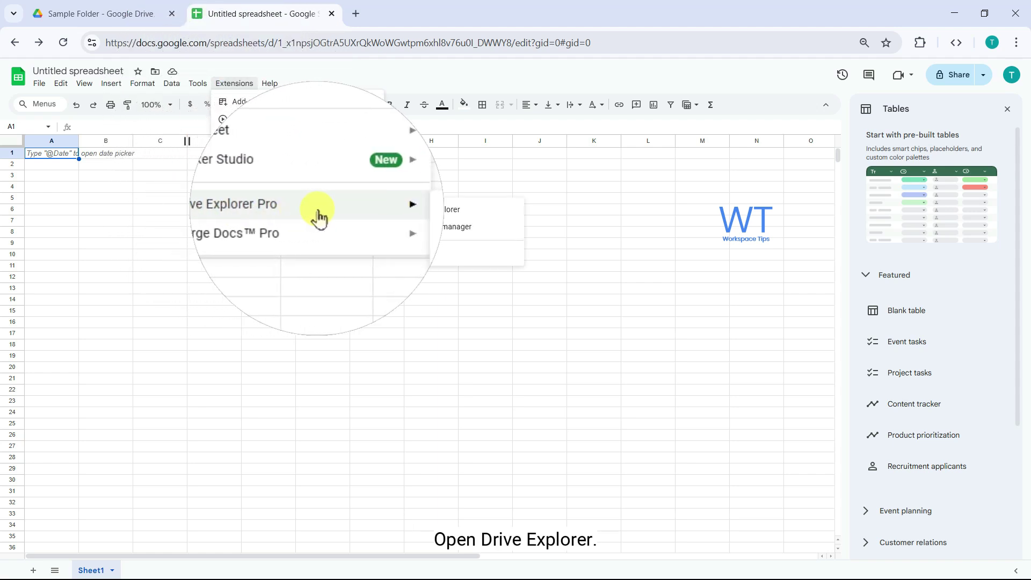
click(435, 218)
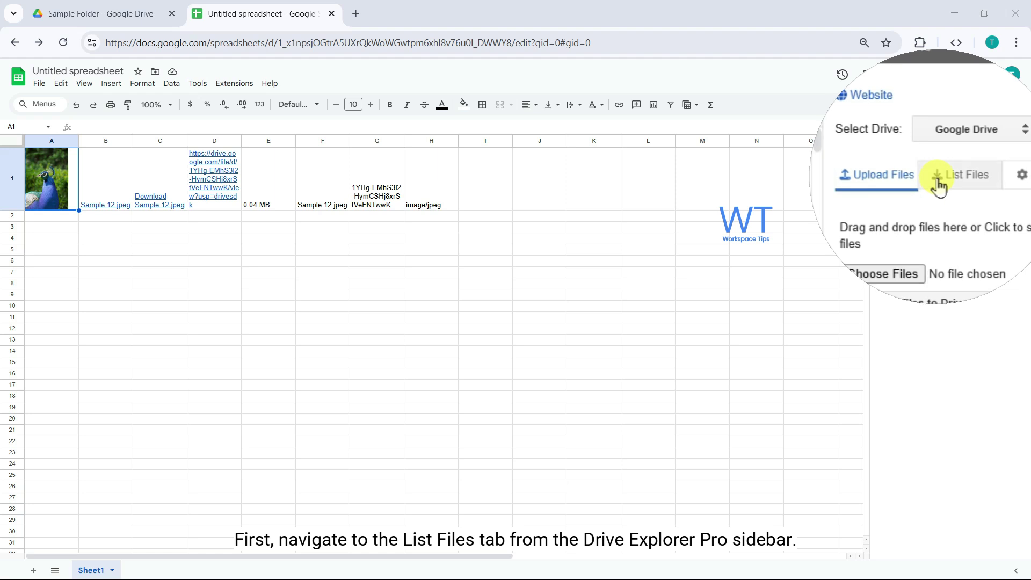
Step: Switch the Drive Explorer Pro sidebar to its List Files options
click(940, 186)
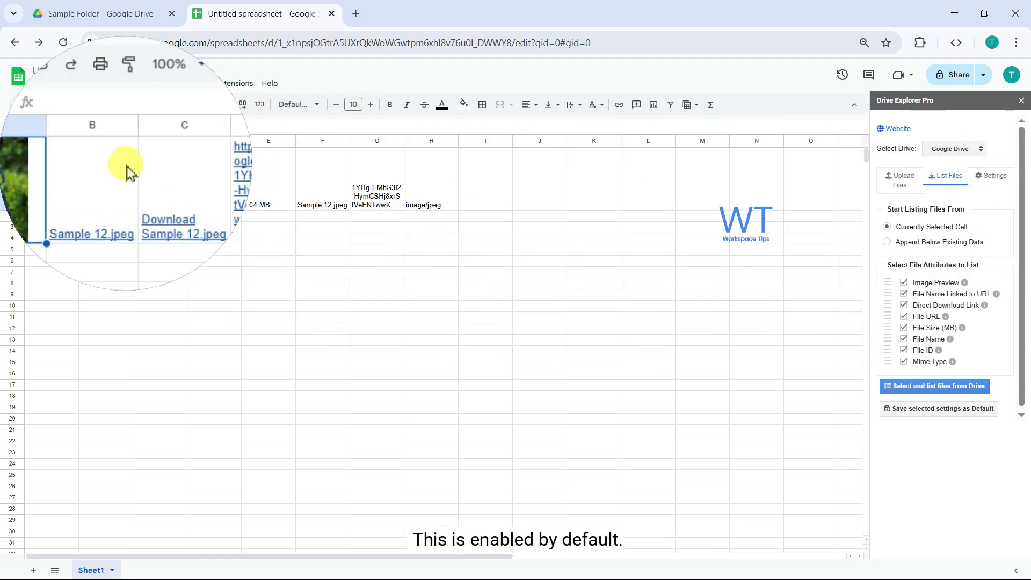
click(72, 221)
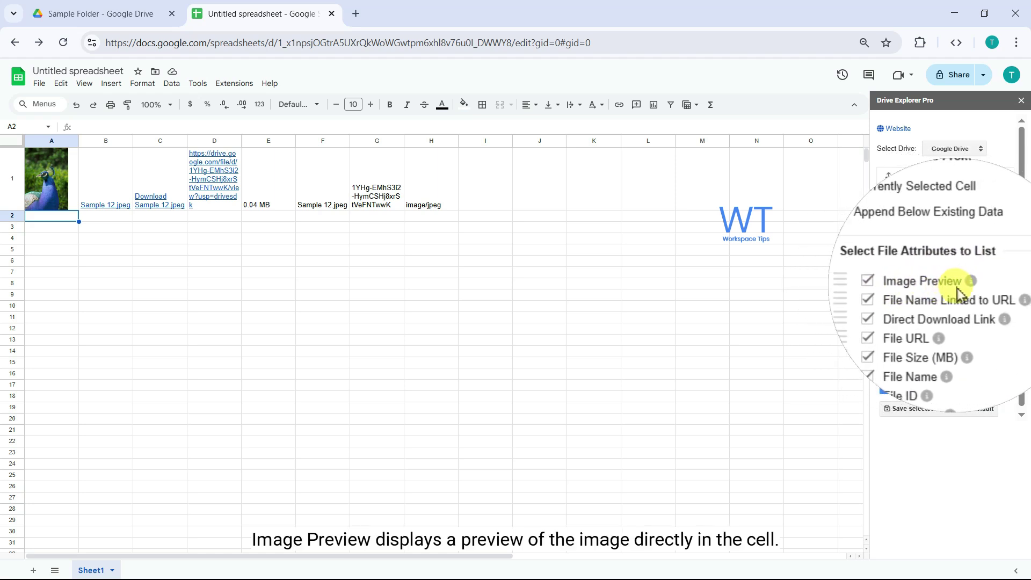
click(75, 208)
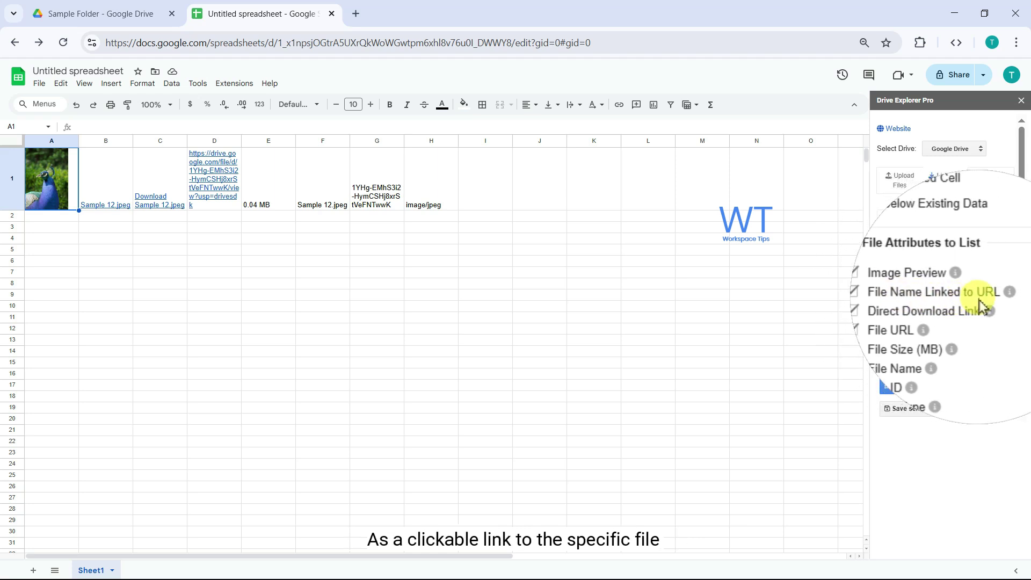
mouse_move(996, 294)
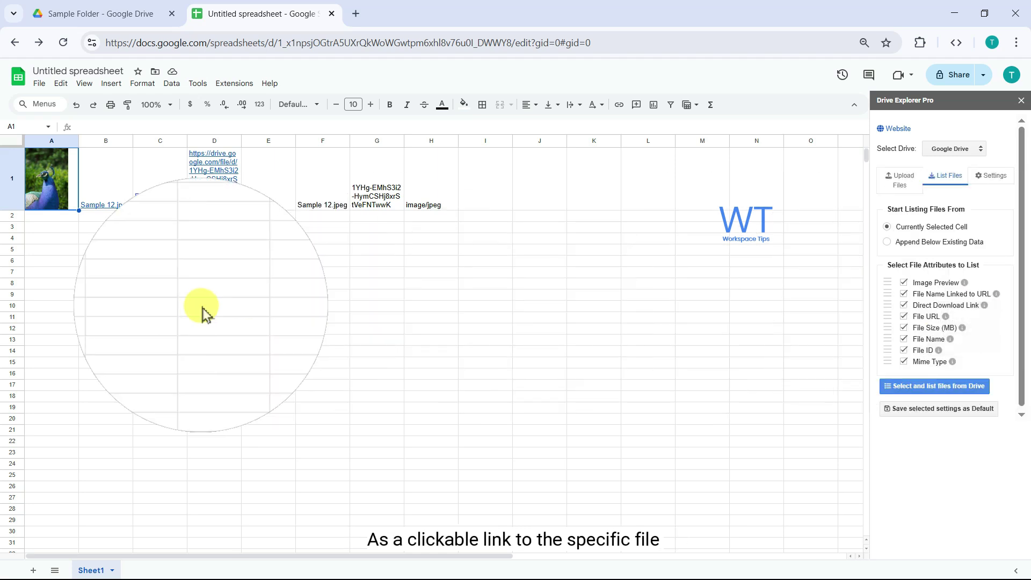
click(110, 188)
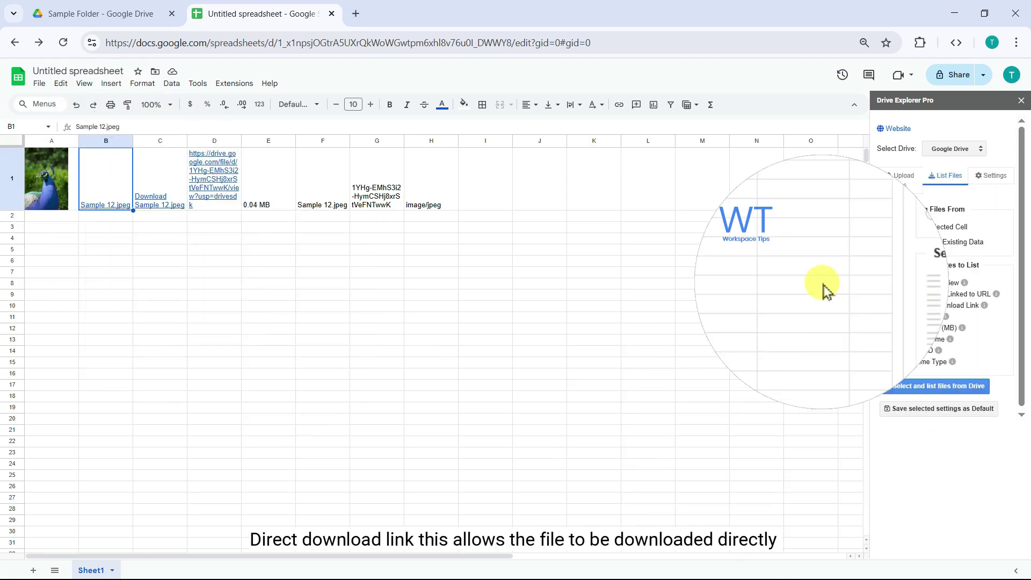
Step: Download Sample 12.jpeg (45.5 KB) through the direct download link in C1
click(160, 208)
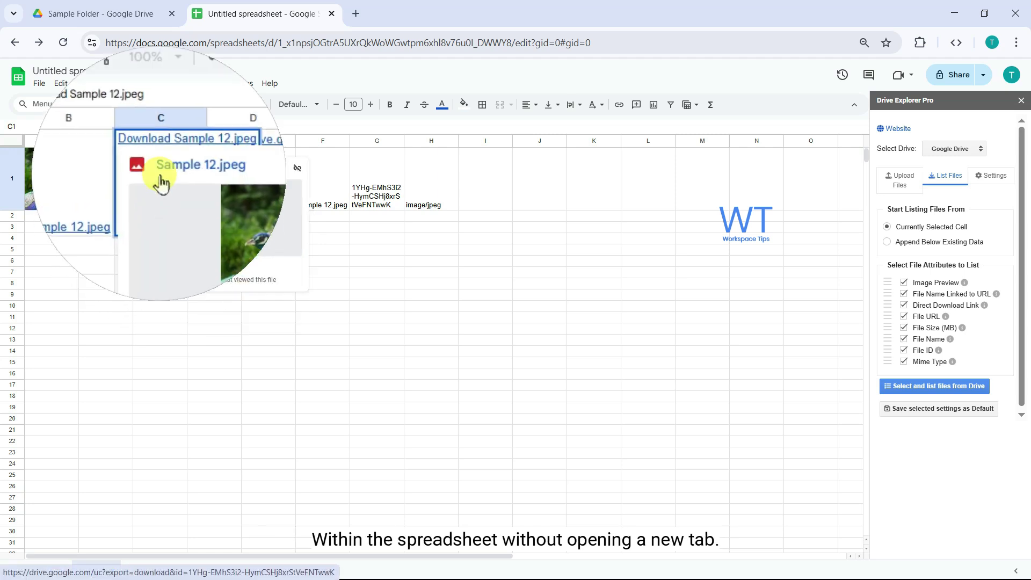
click(183, 168)
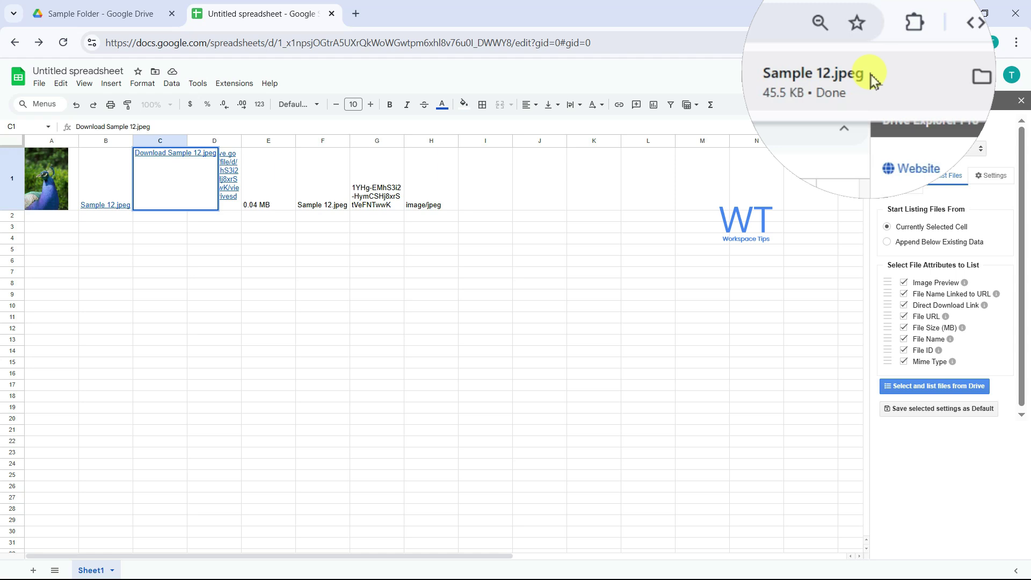
click(157, 219)
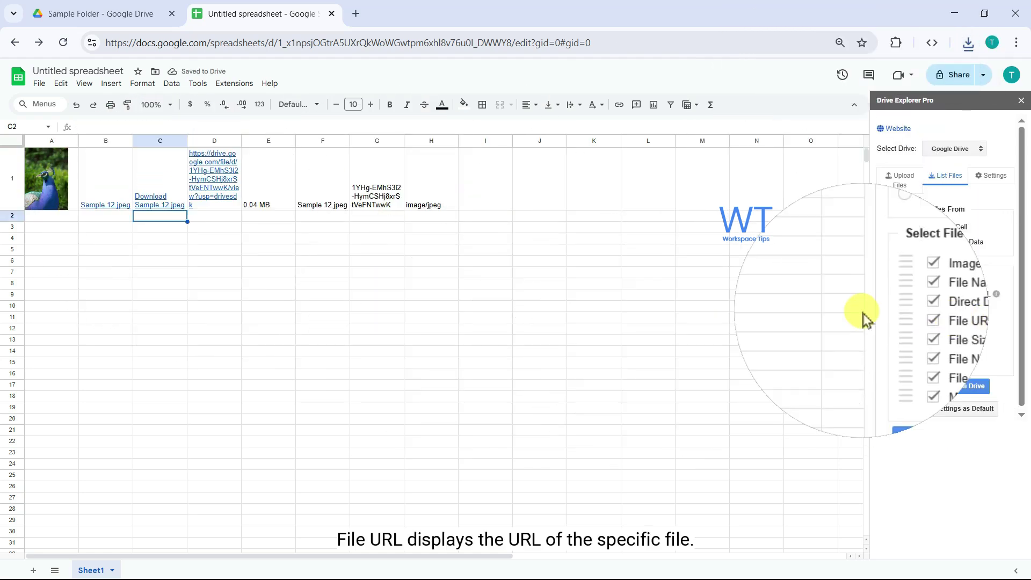
click(218, 205)
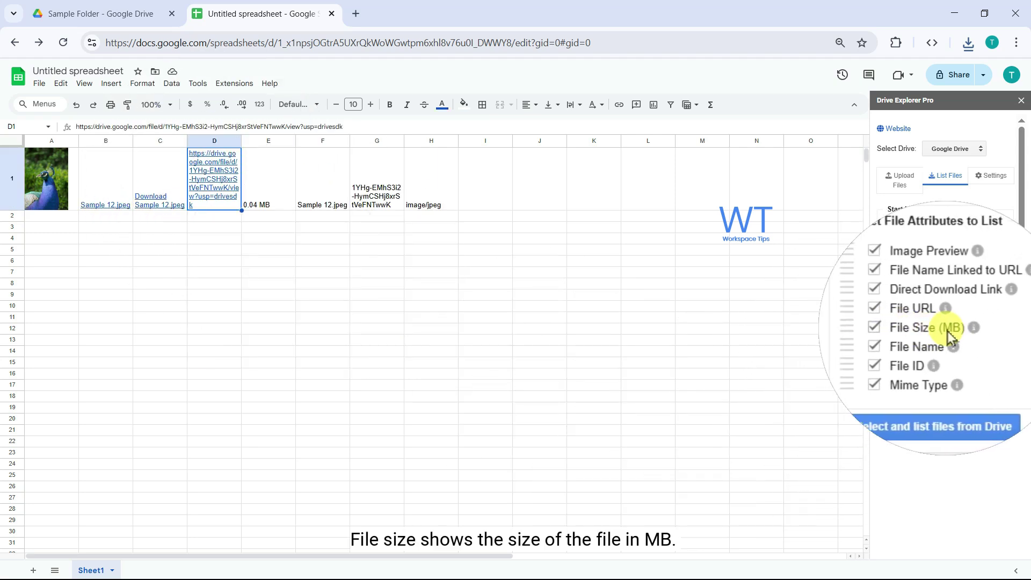
click(274, 205)
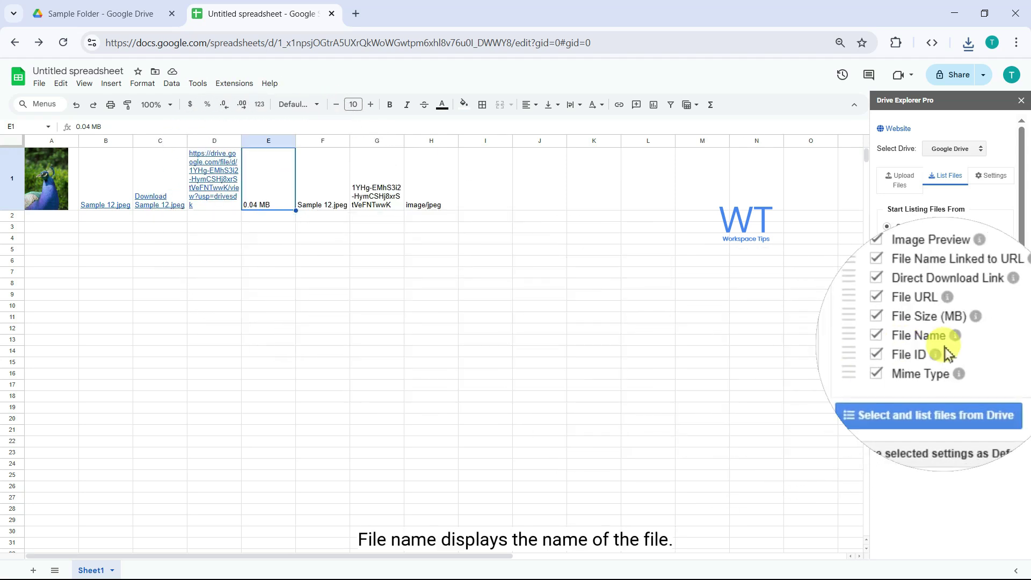
click(328, 199)
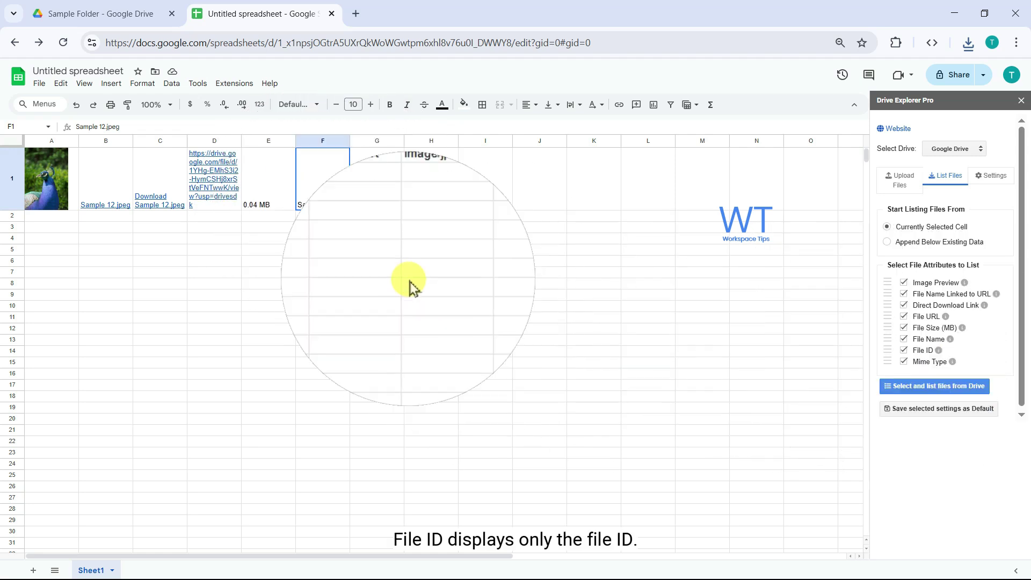
click(392, 207)
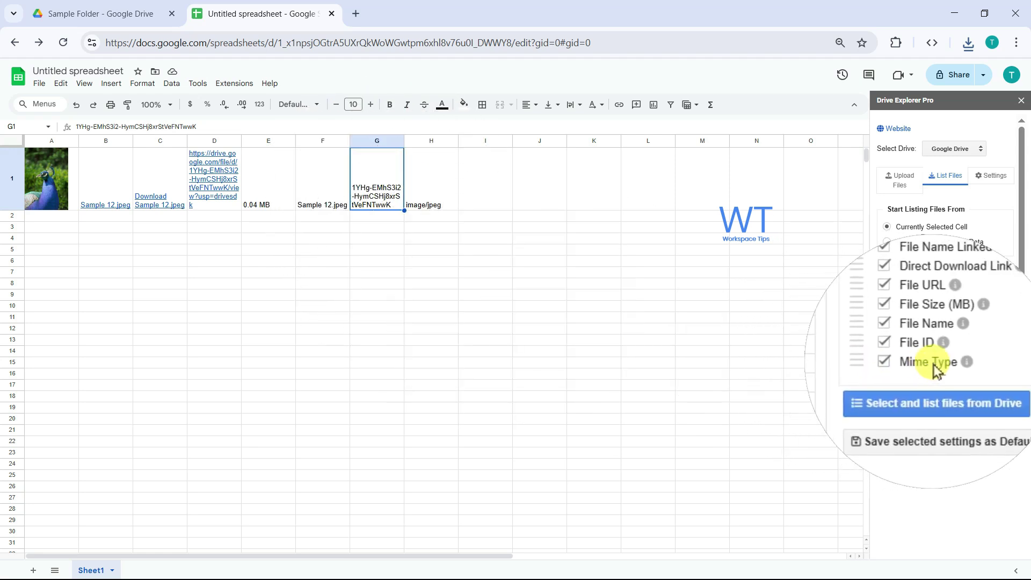
click(416, 207)
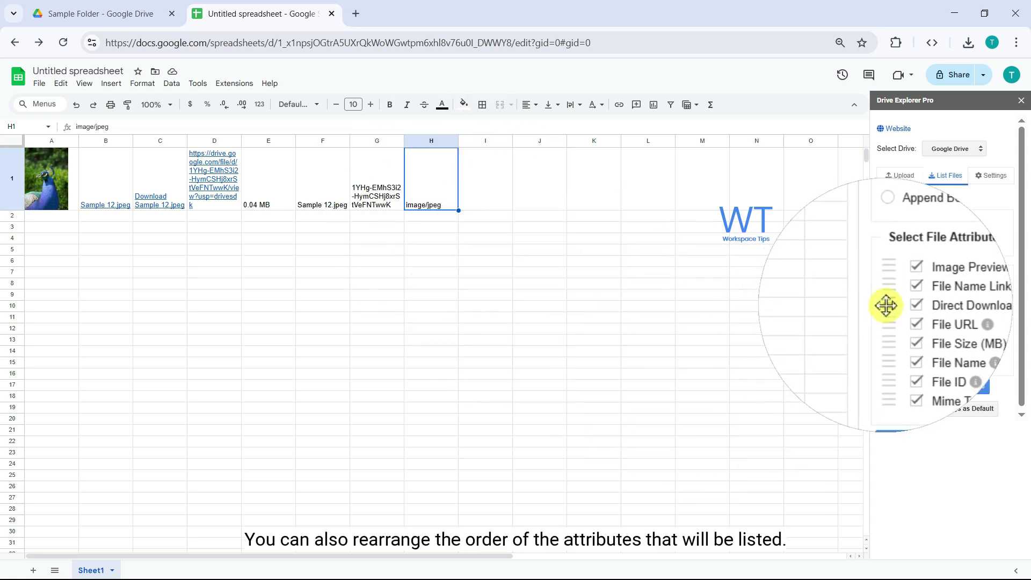
Step: Drag Direct Download Link above File Name Linked to URL in the attribute list
mouse_move(887, 306)
mouse_down()
mouse_move(889, 298)
mouse_move(877, 353)
mouse_move(887, 297)
mouse_up()
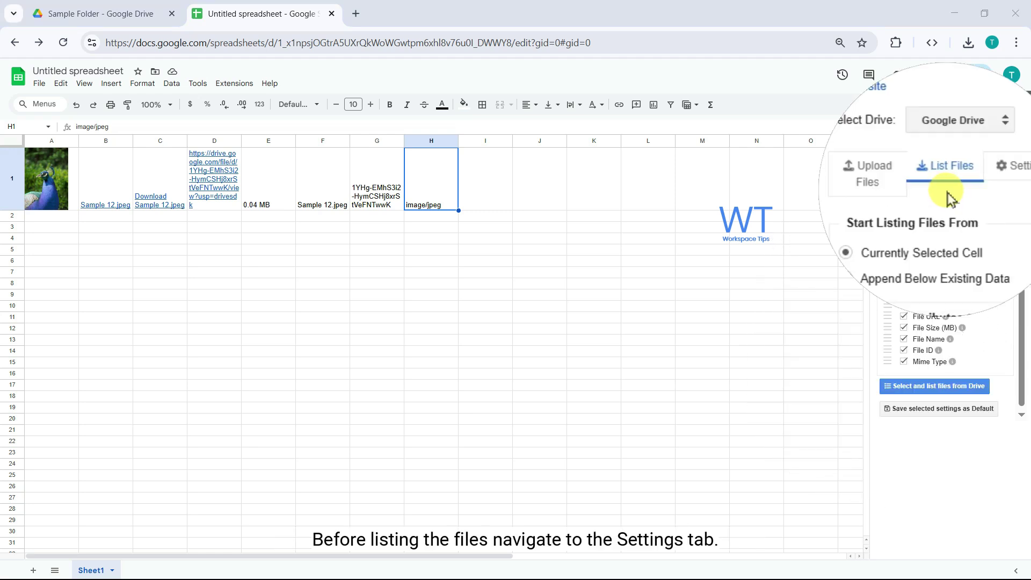
Step: Set preview Cell Width and Cell Height to 150 and save them as default settings
click(997, 188)
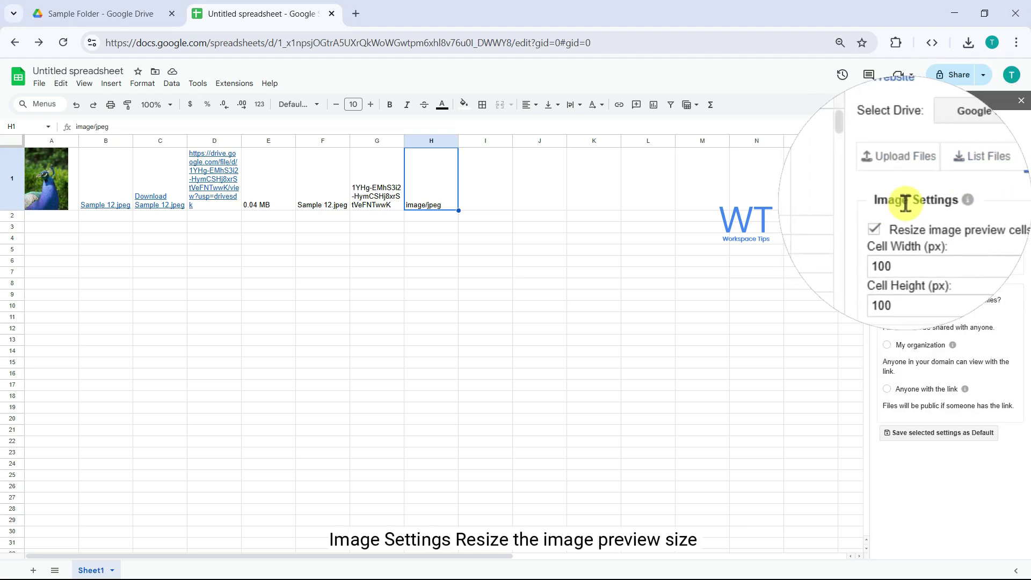
click(910, 240)
key(BackSpace)
key(BackSpace)
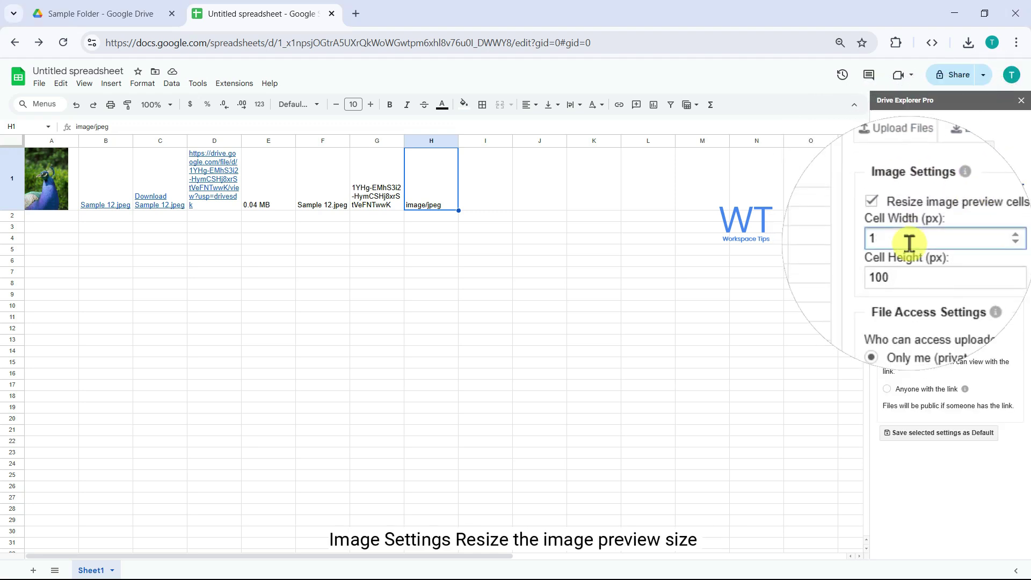
click(917, 265)
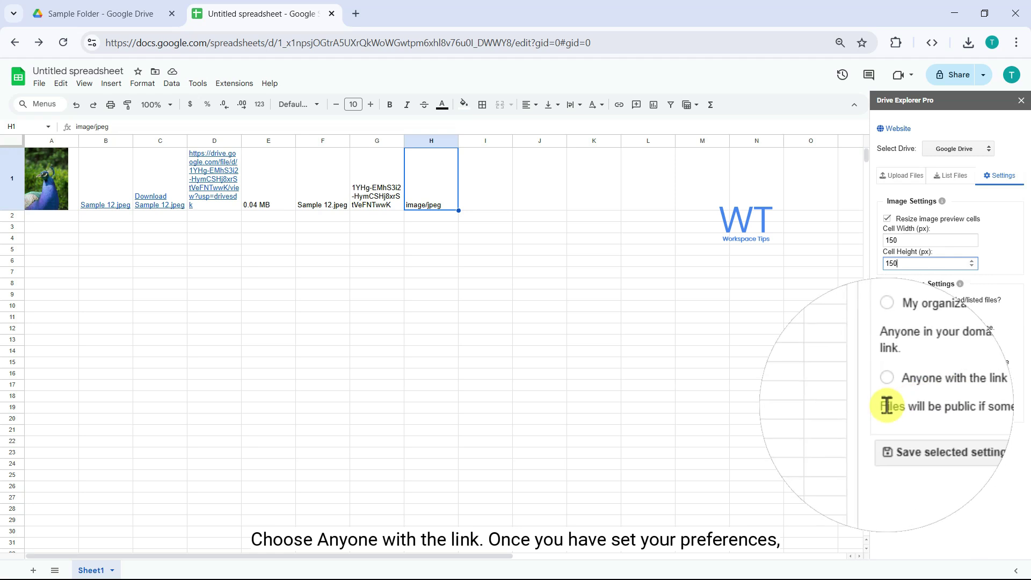
click(932, 436)
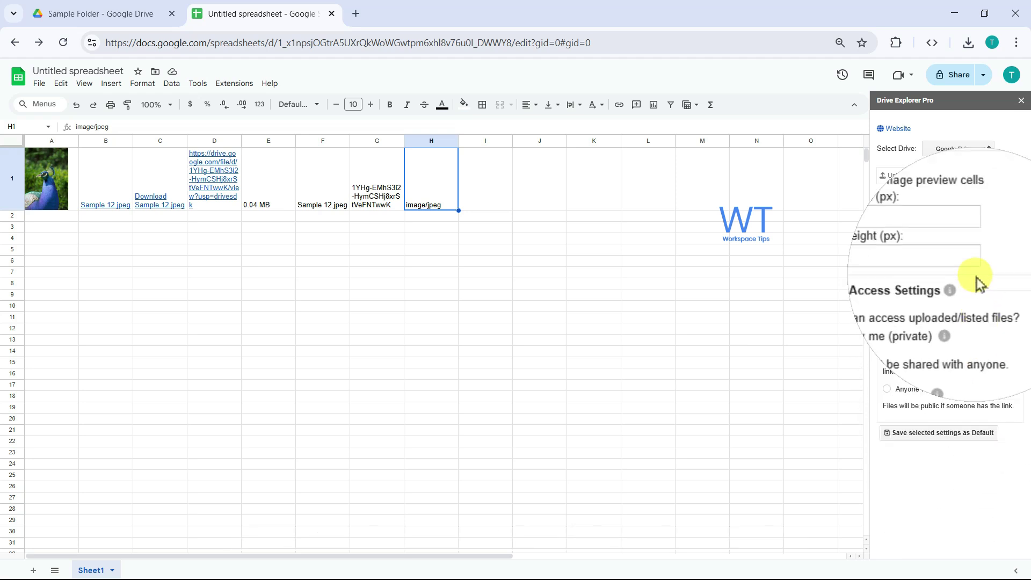
click(955, 182)
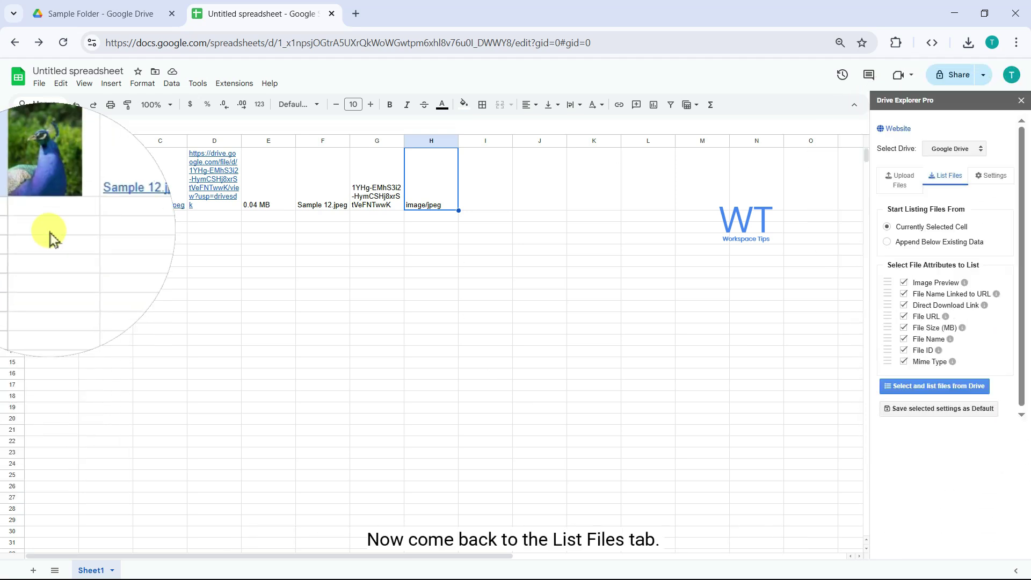
Step: Start the listing at A2 and add all seven Sample Folder files from the Drive picker
click(51, 216)
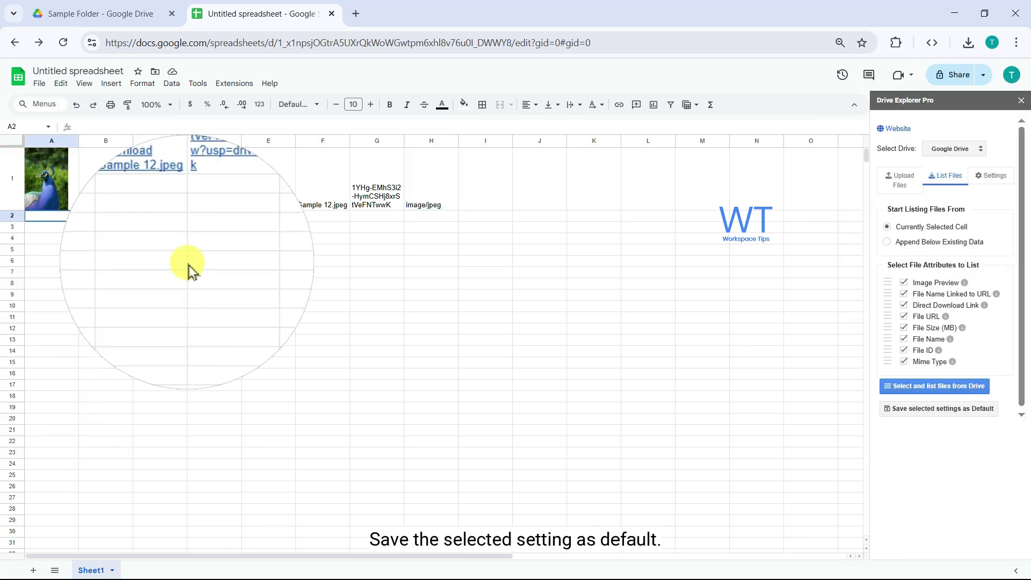
click(907, 415)
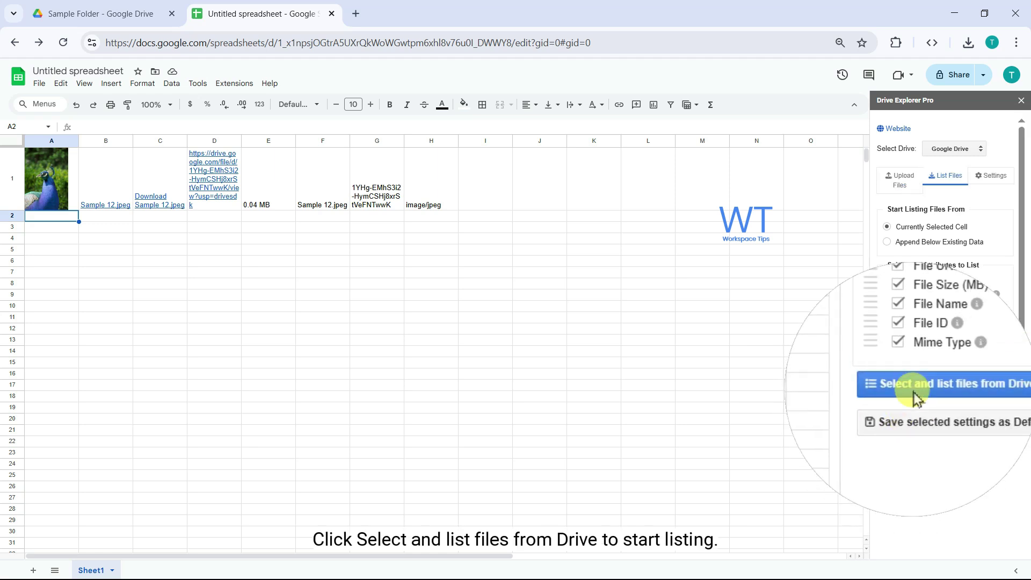
click(916, 402)
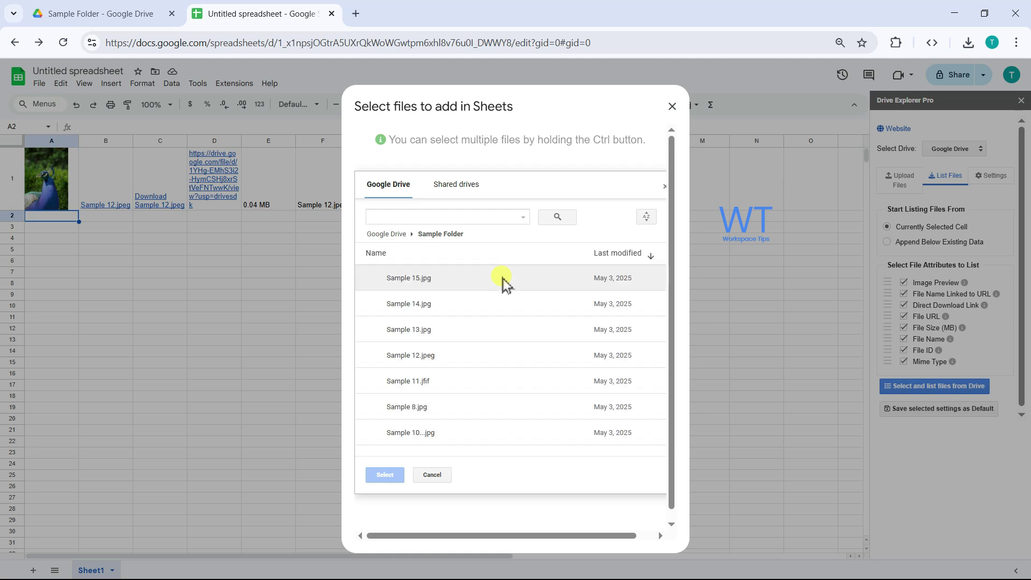
drag(361, 279, 422, 517)
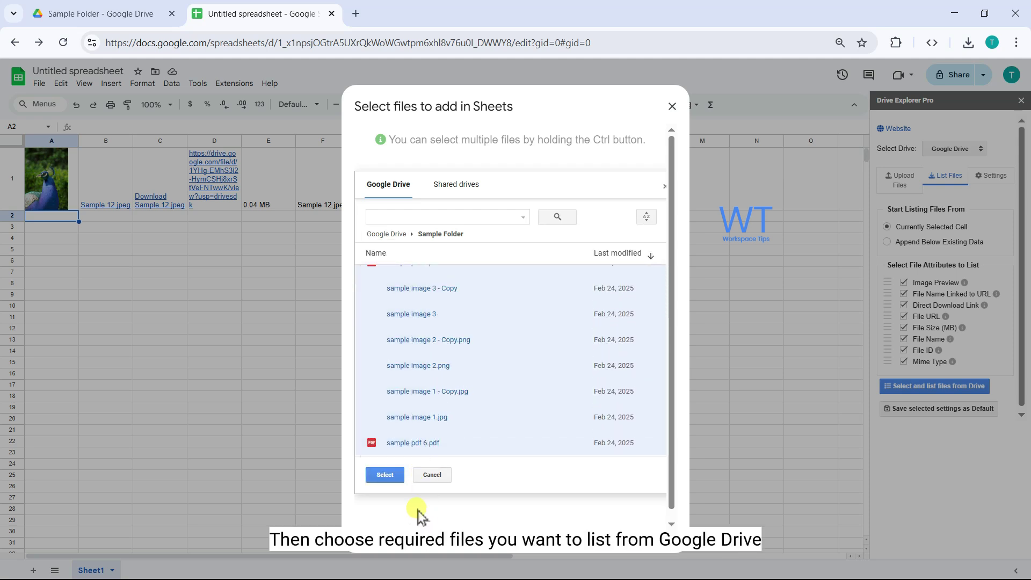
click(384, 475)
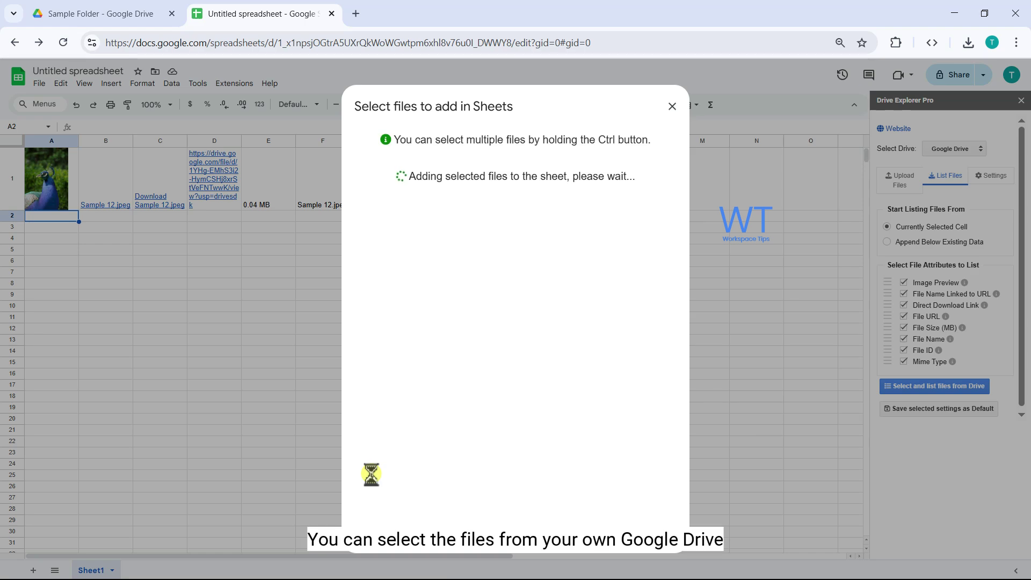
Step: Close the file picker and scroll through the newly listed file rows in Sheet1
click(664, 110)
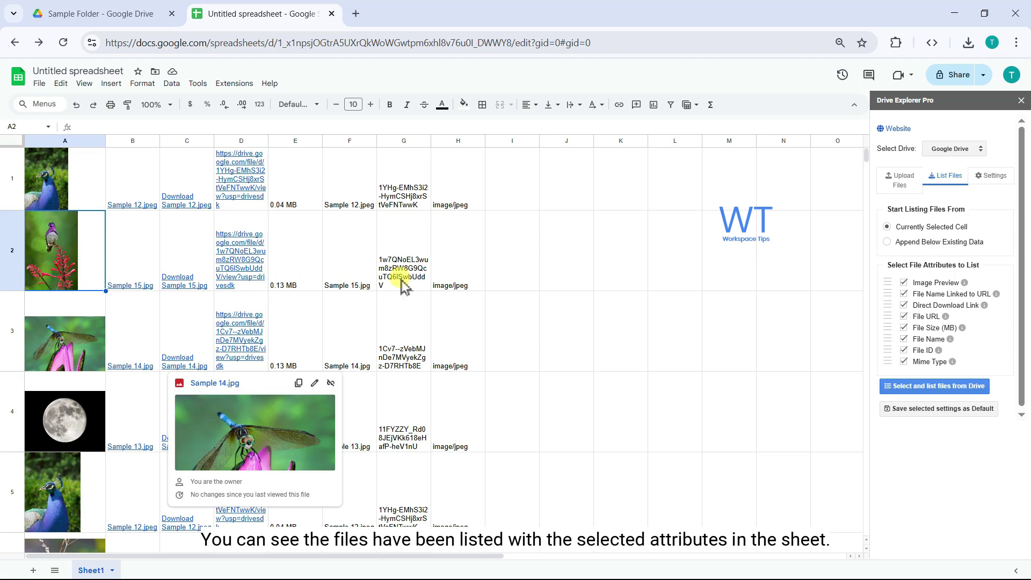
scroll(121, 353, down, 3)
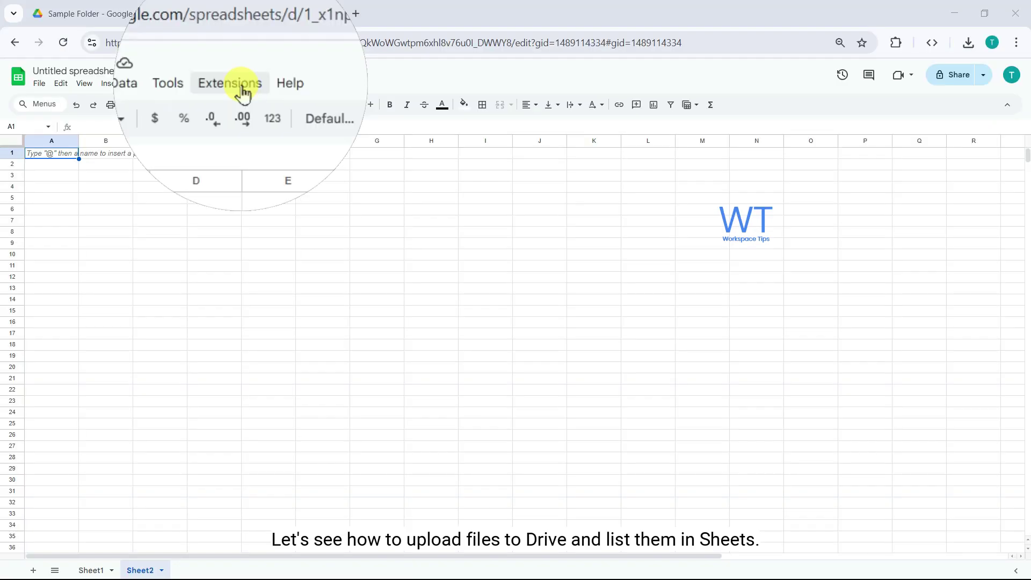
Step: Launch Drive Explorer Pro's Drive explorer sidebar from the Extensions menu beside blank Sheet2
click(236, 86)
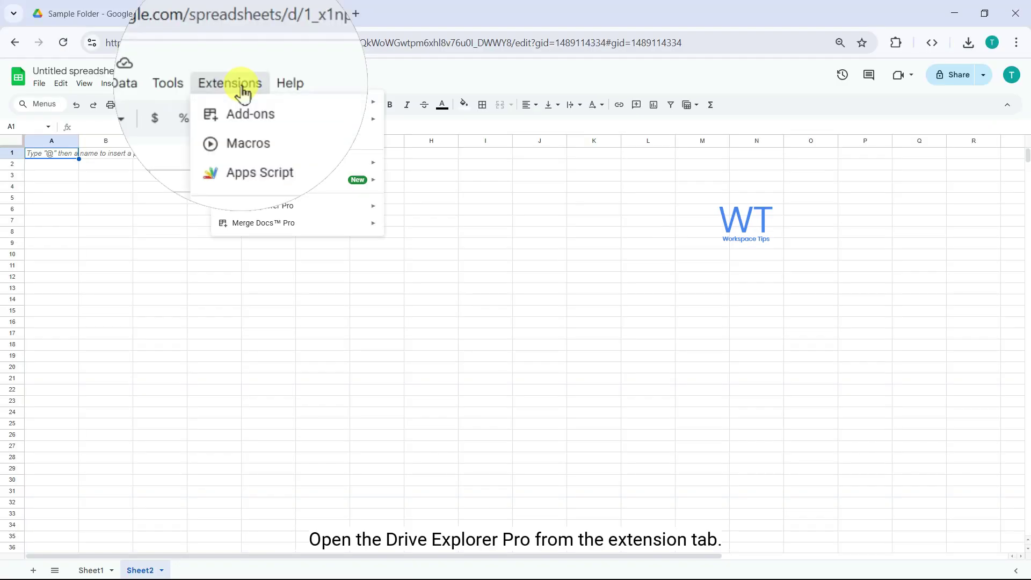
mouse_move(249, 207)
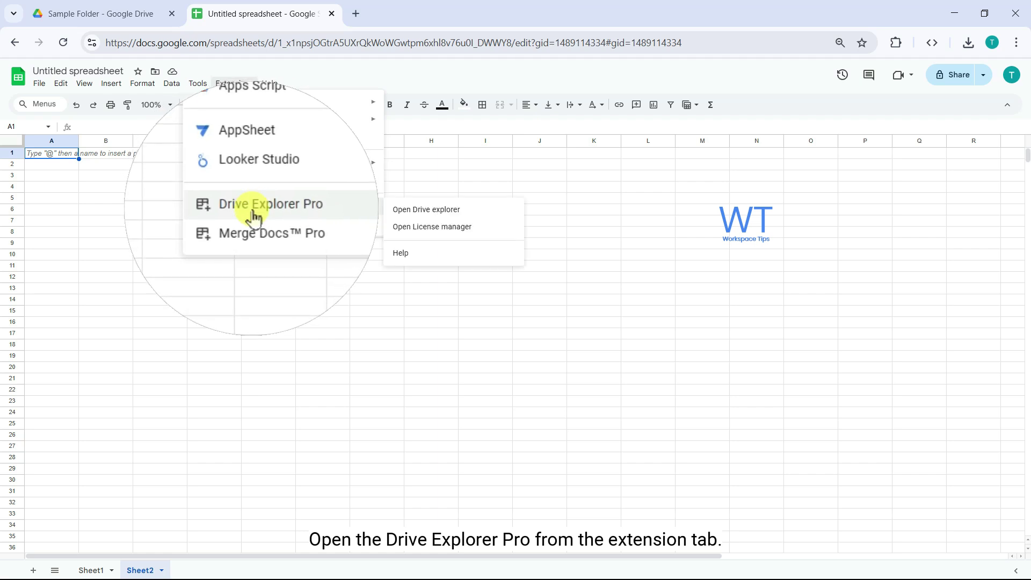
click(407, 214)
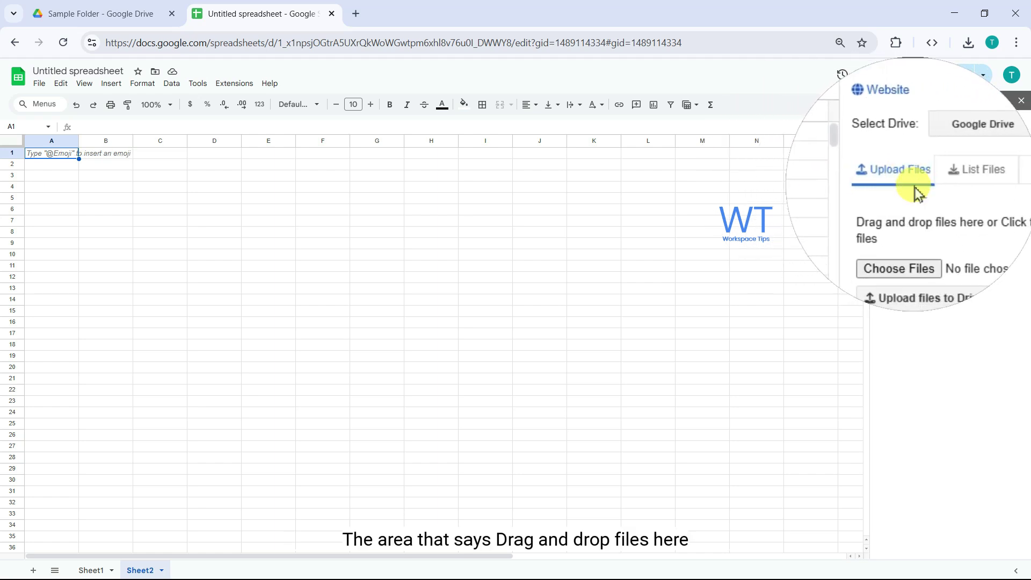
Step: Choose many local sample images, Sample 1.avif through Sample 13.jpg, for upload
click(921, 220)
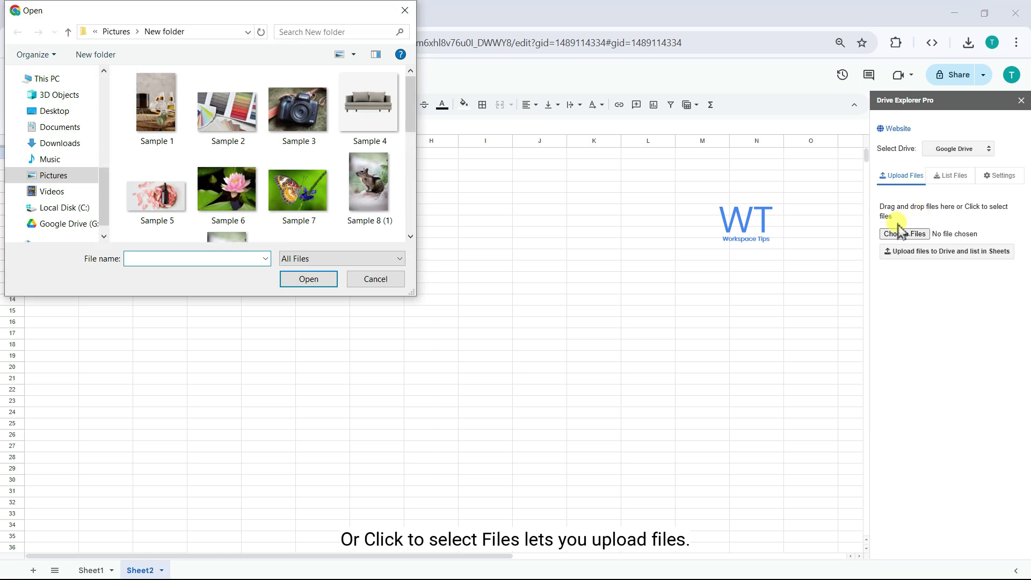
drag(261, 228, 115, 121)
drag(182, 155, 392, 231)
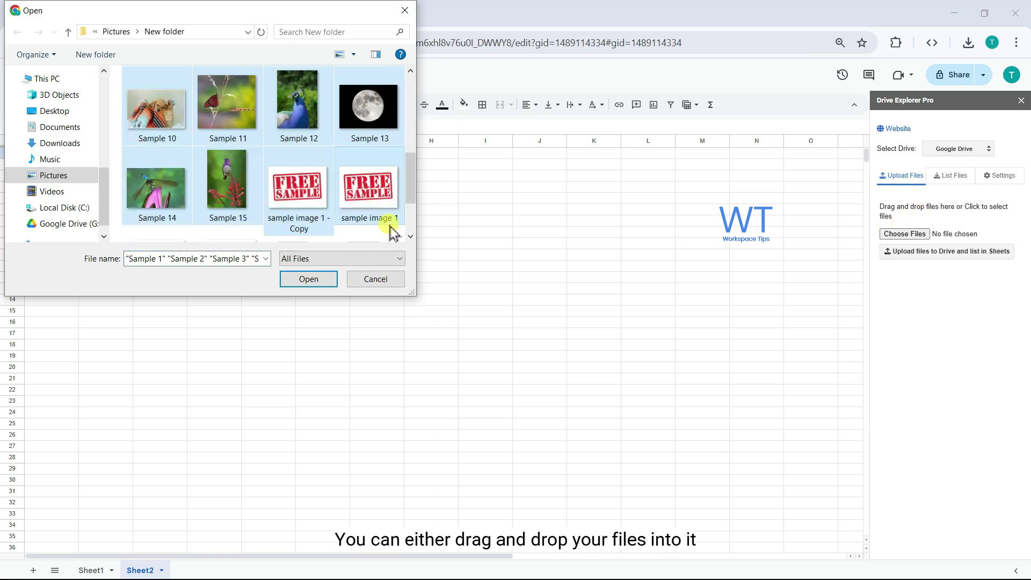
click(311, 279)
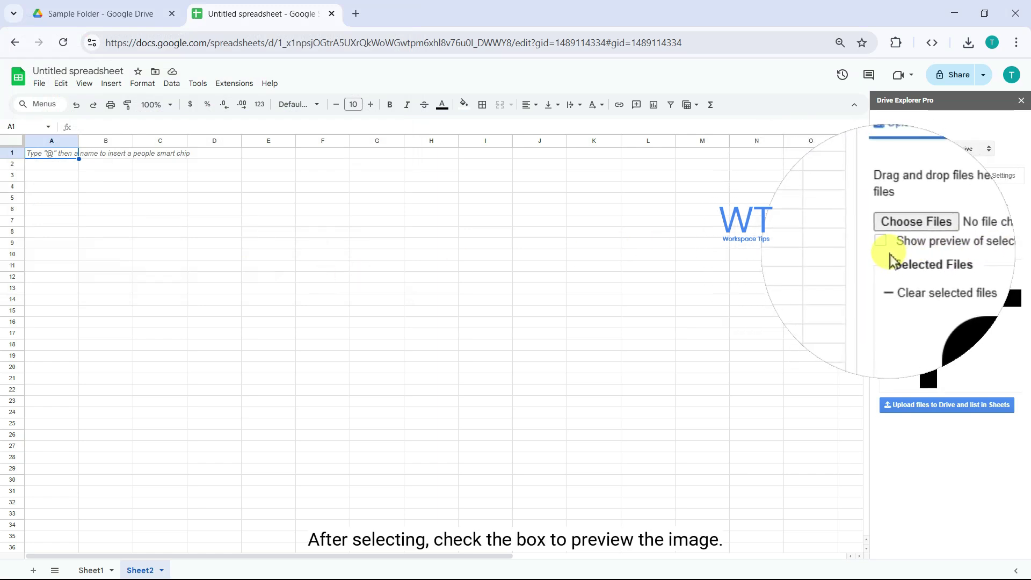
Step: Turn on Show preview and move Sample 12.jpeg below Sample 13.jpg in the queue
click(886, 251)
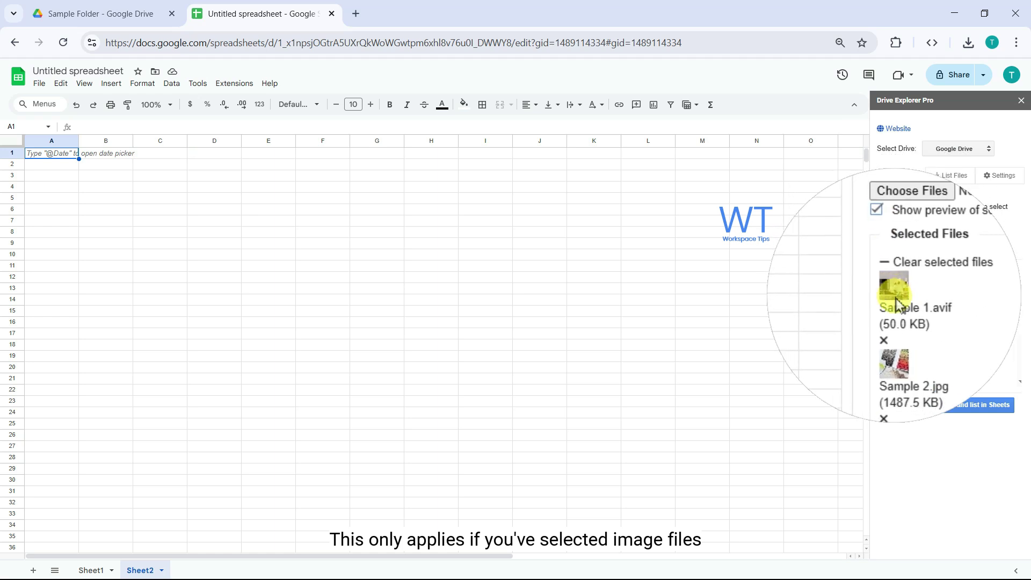
scroll(903, 304, down, 10)
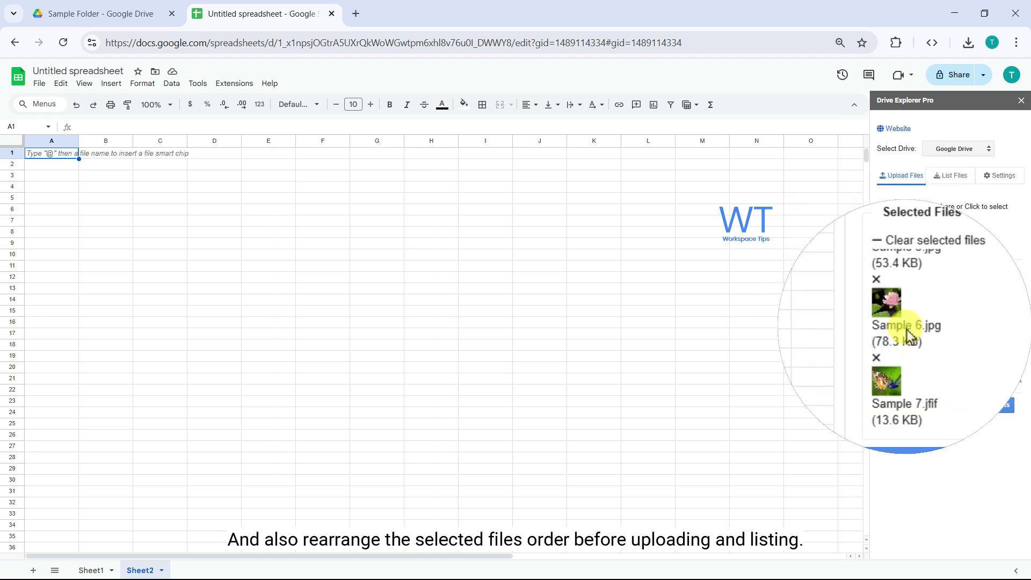
drag(902, 344, 905, 375)
scroll(900, 370, down, 3)
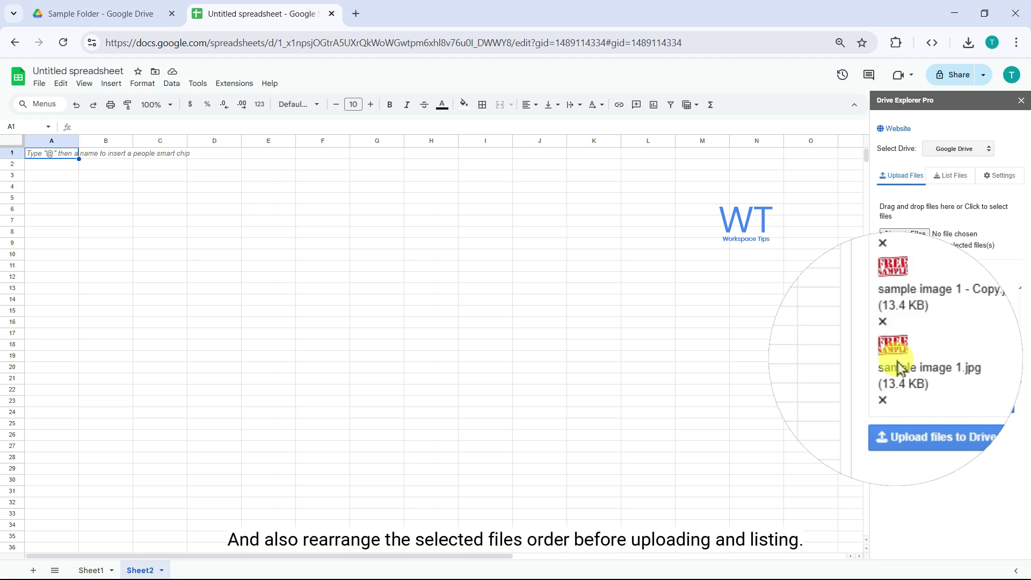
scroll(901, 369, up, 6)
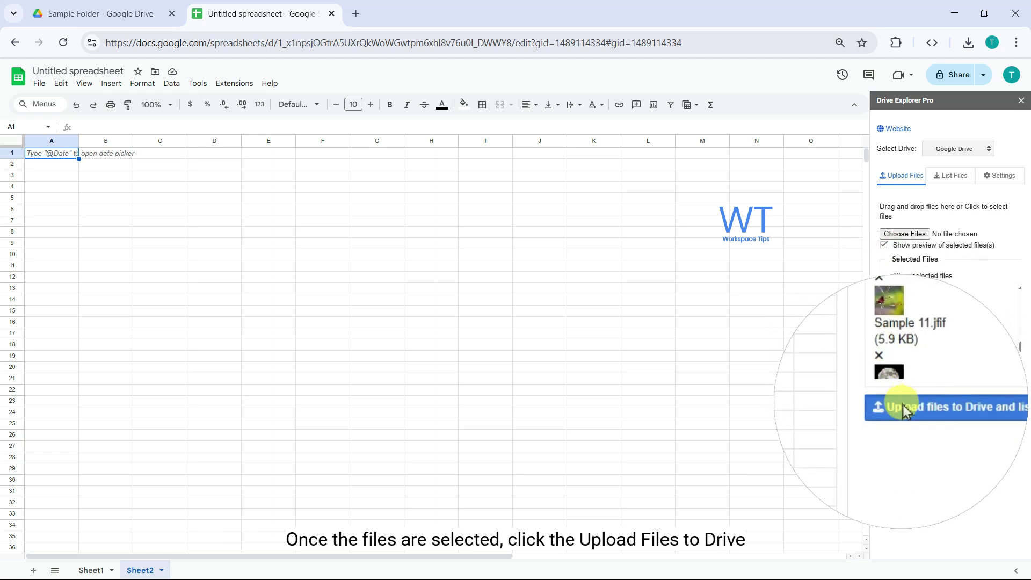
Step: Upload the queued images to Drive and list them in Sheet2 with previews, links, sizes, IDs, MIME types
click(904, 410)
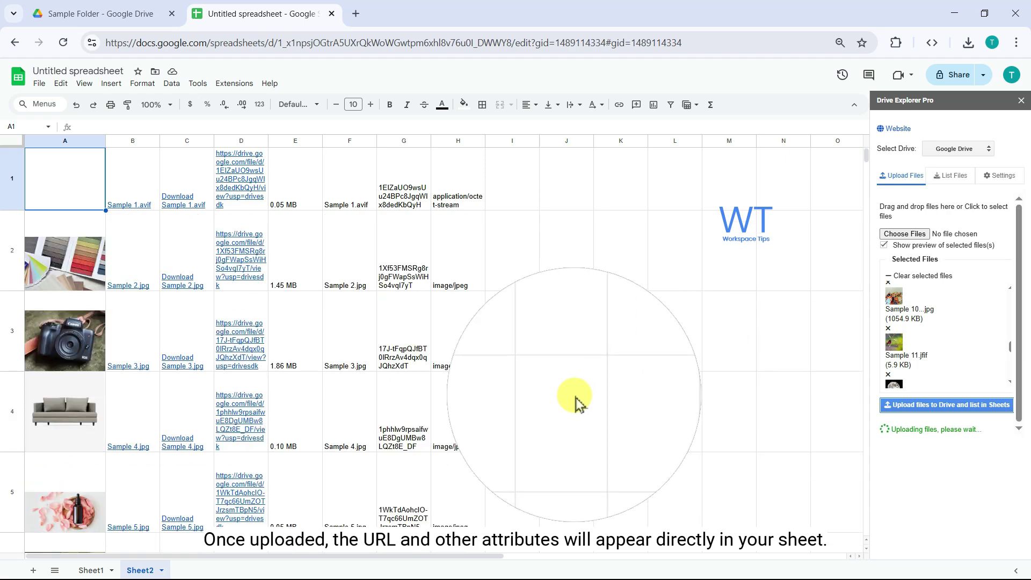
scroll(621, 407, down, 3)
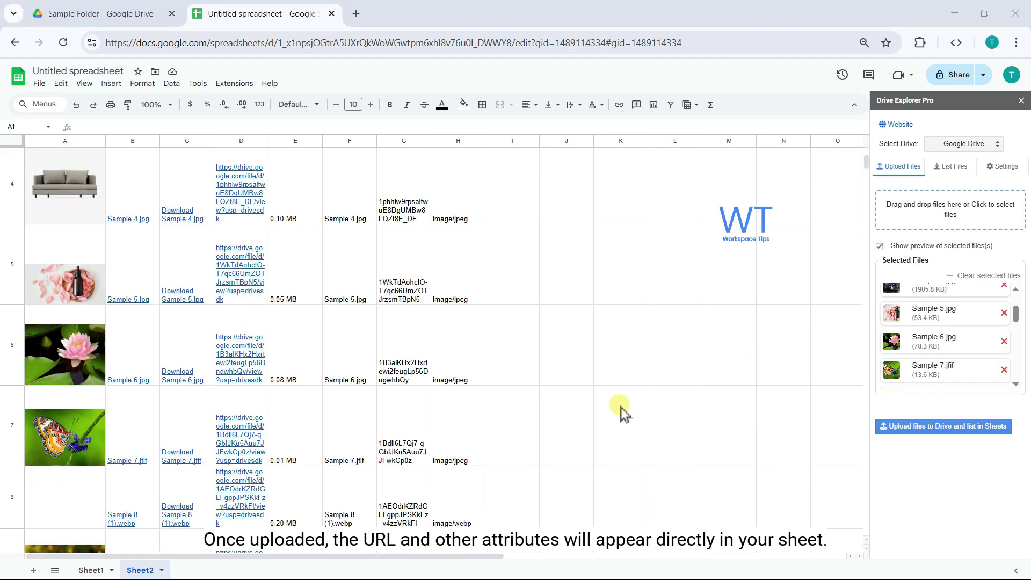
scroll(621, 407, up, 1)
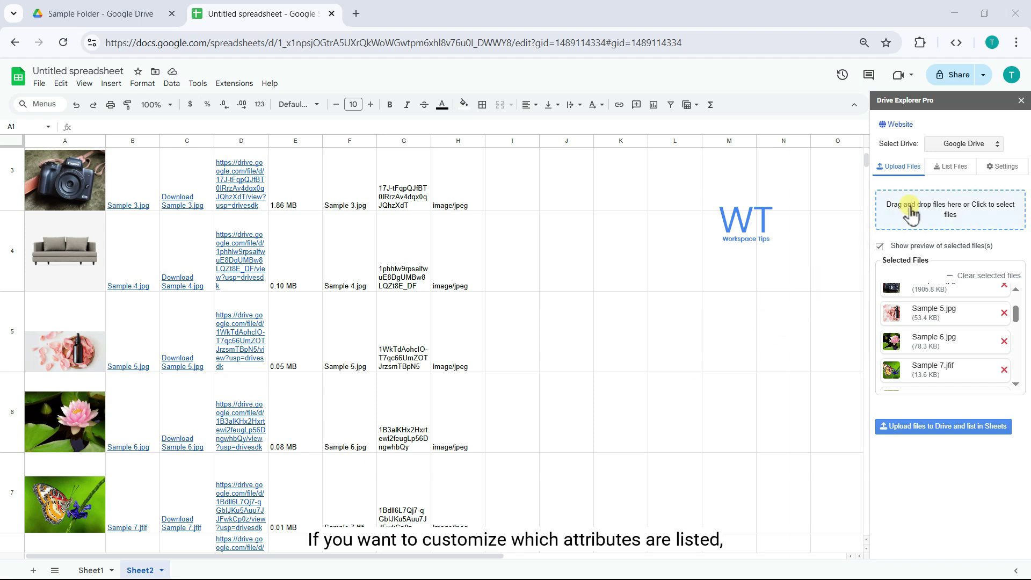
Step: On the List Files tab, move the File Size (MB) attribute above File URL
click(950, 166)
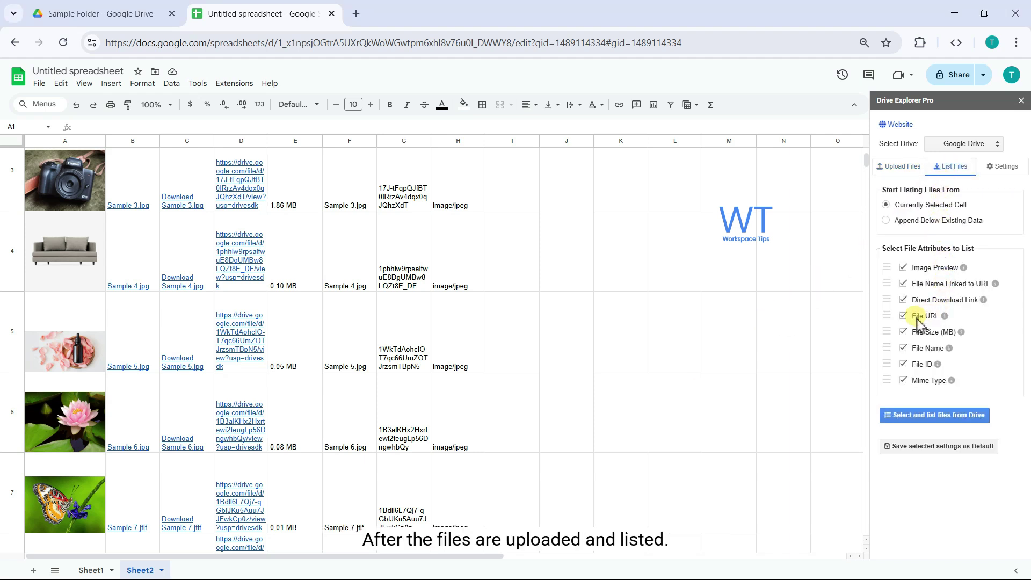
drag(887, 332, 887, 314)
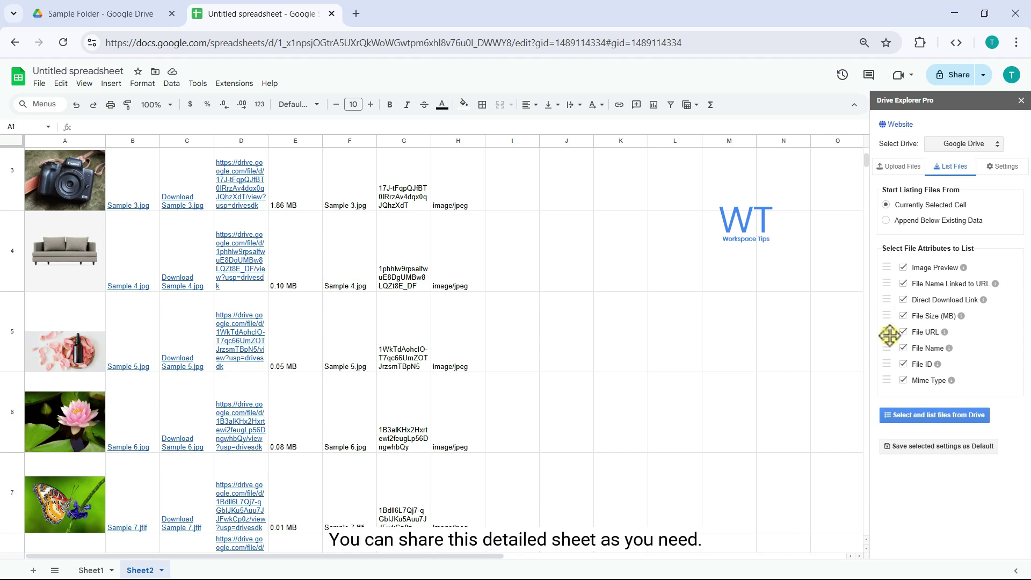